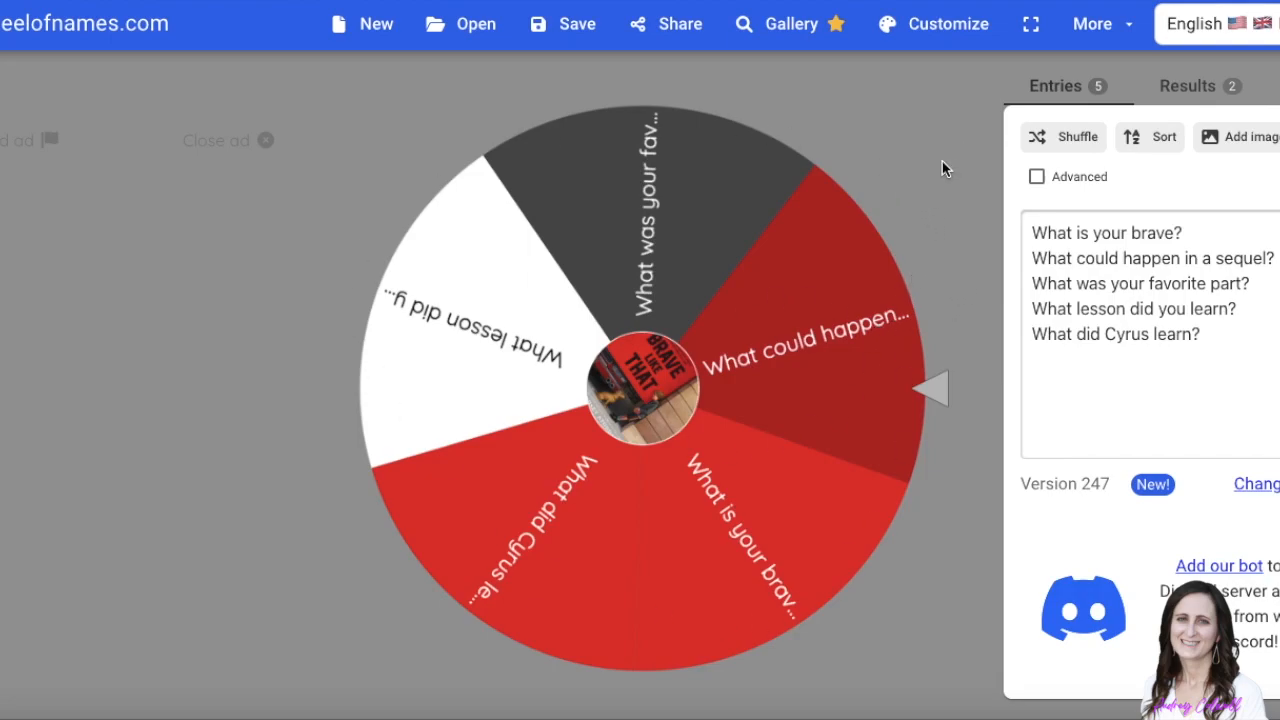
Step: Spin the wheel of discussion questions and close the result popup without removing the entry
click(943, 223)
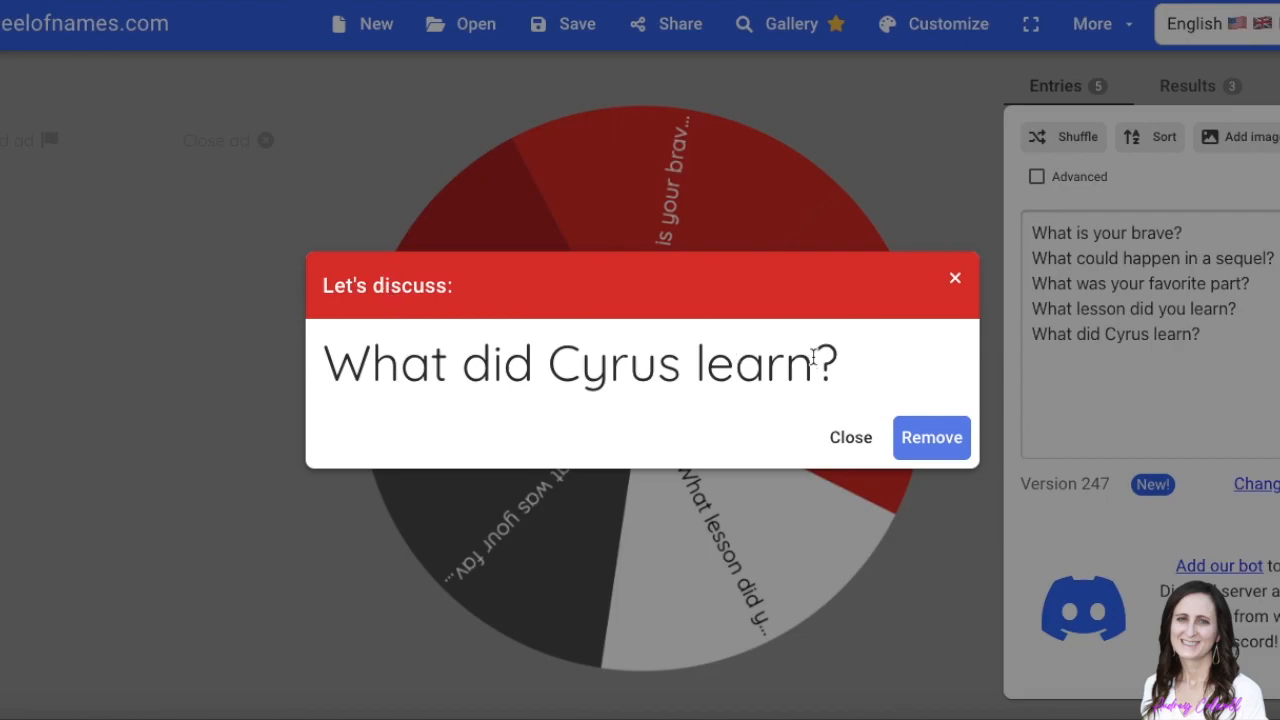
click(848, 442)
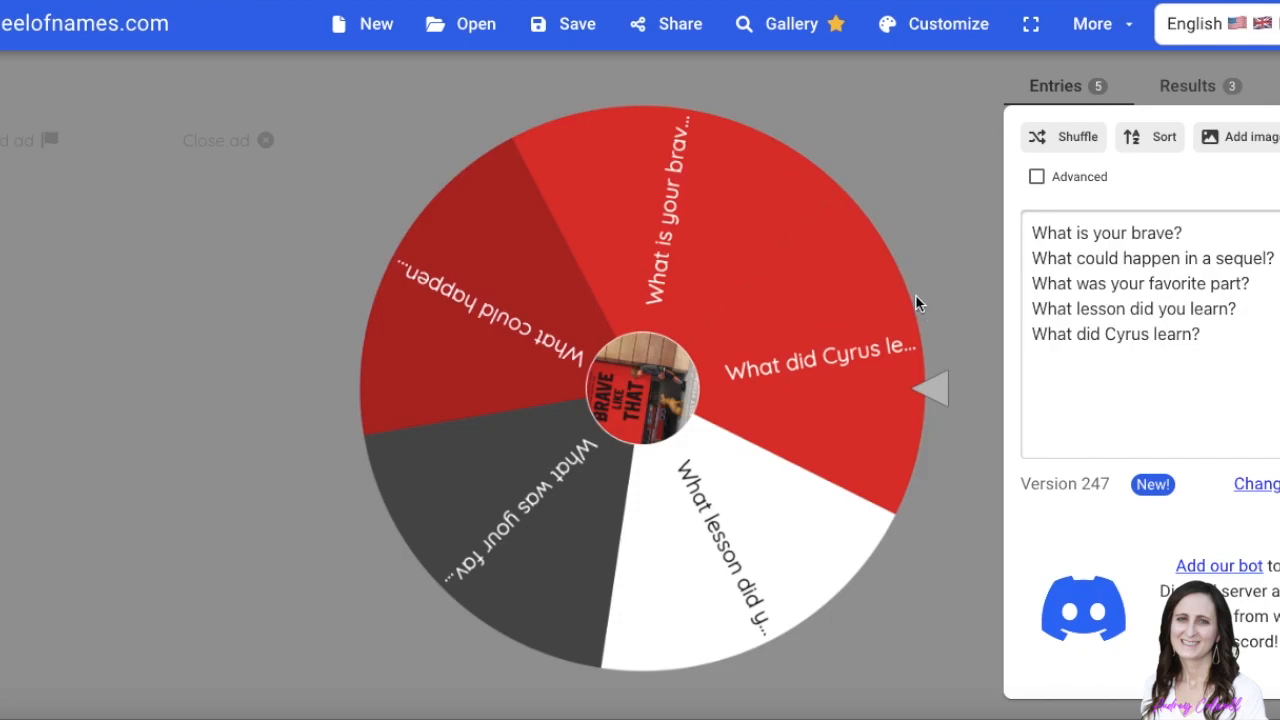
Step: Open the wheel's customization settings and examine the Sound effects and Pop music choices for the during-spin sound
click(940, 32)
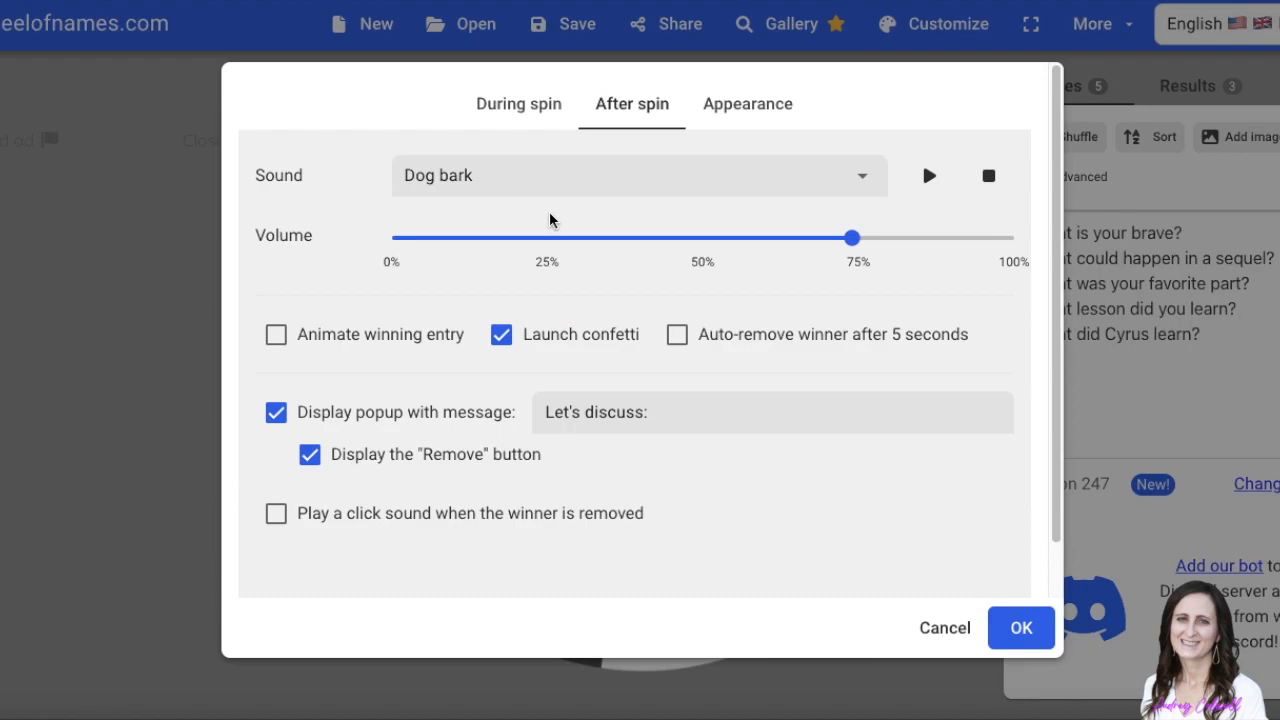
click(516, 105)
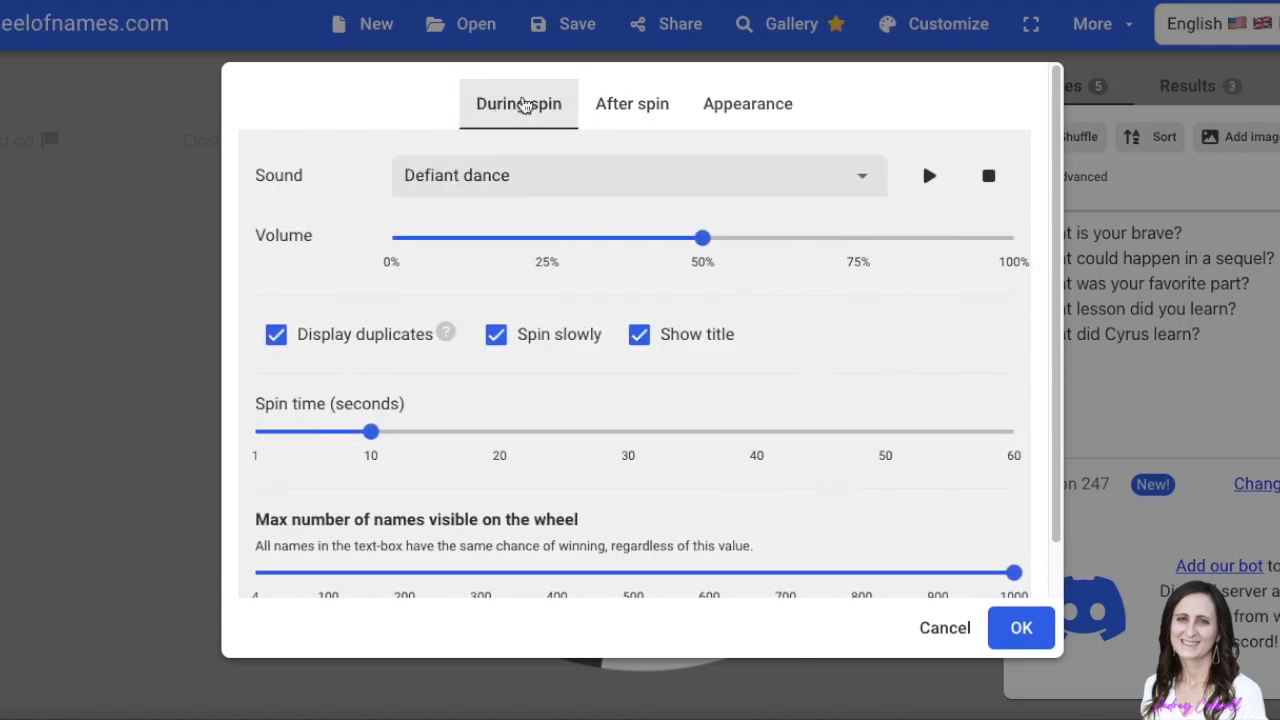
click(487, 180)
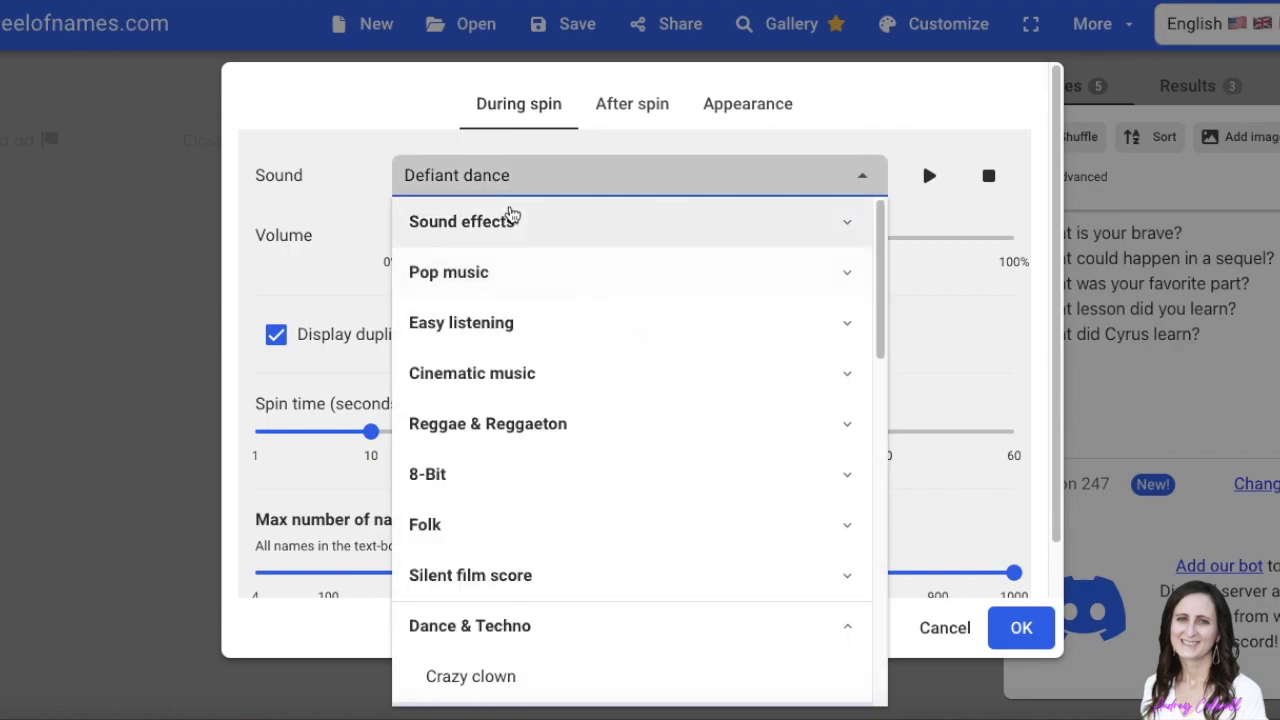
click(510, 214)
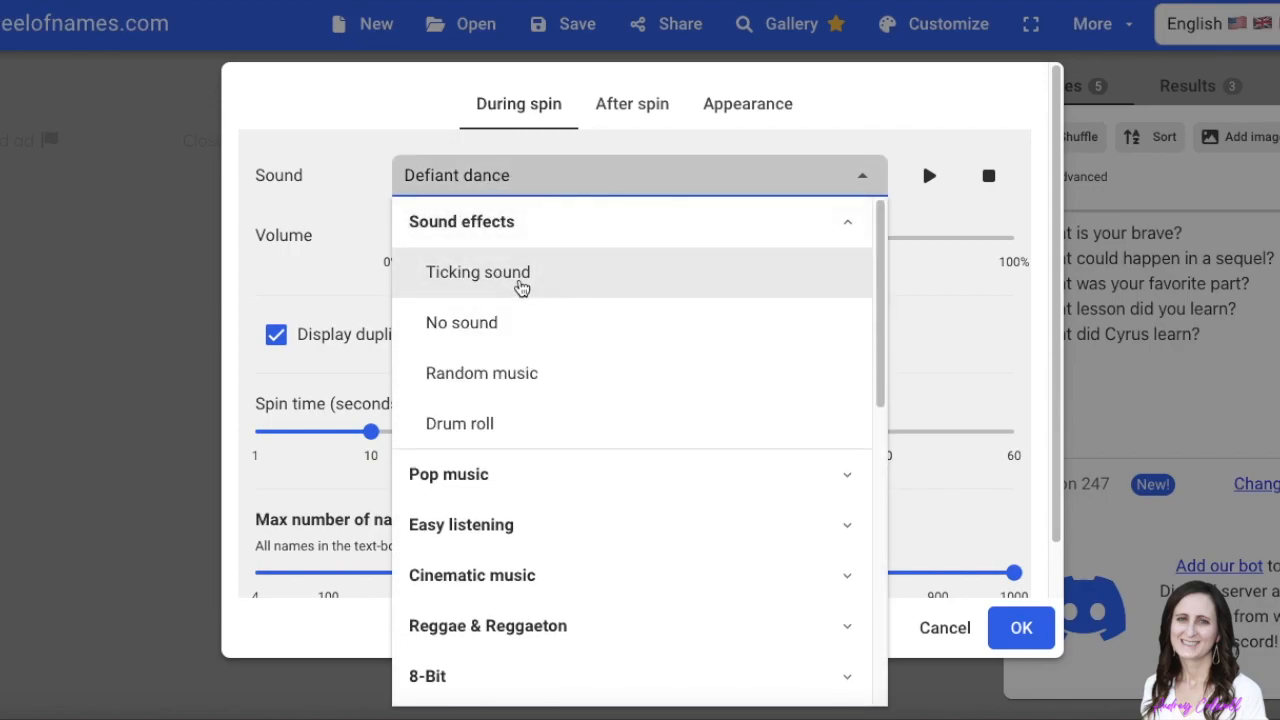
click(520, 221)
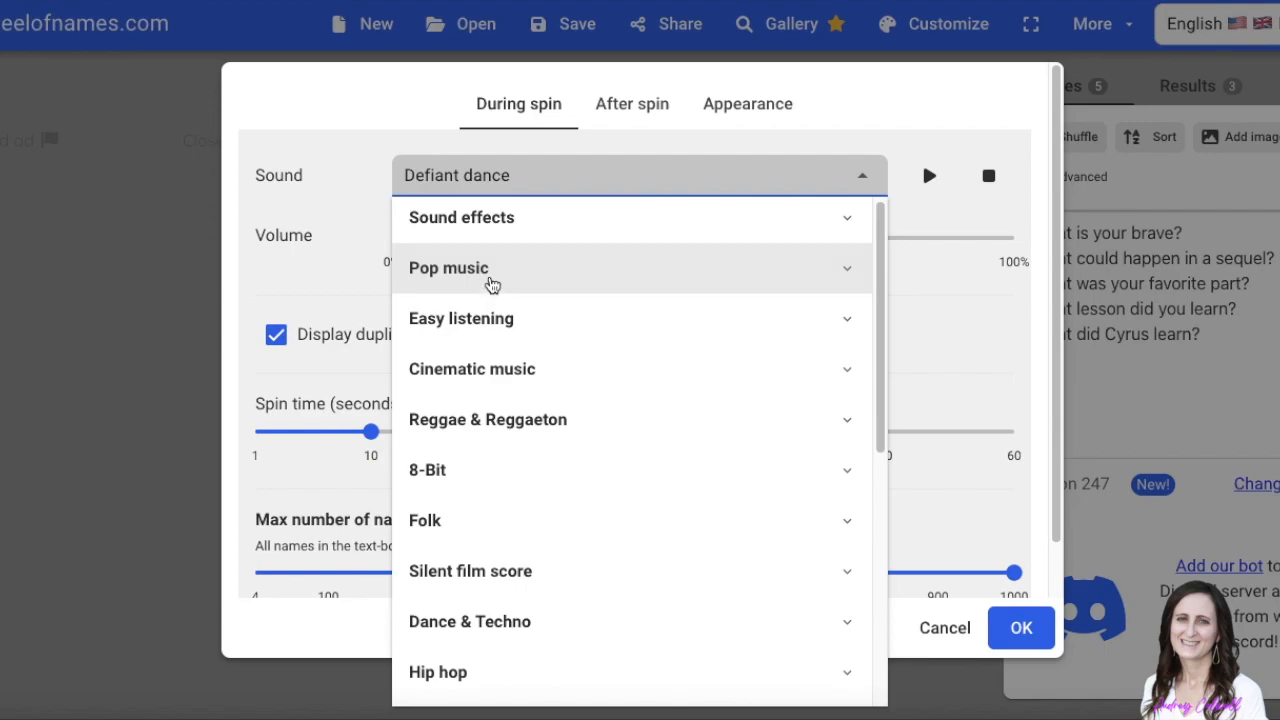
click(491, 285)
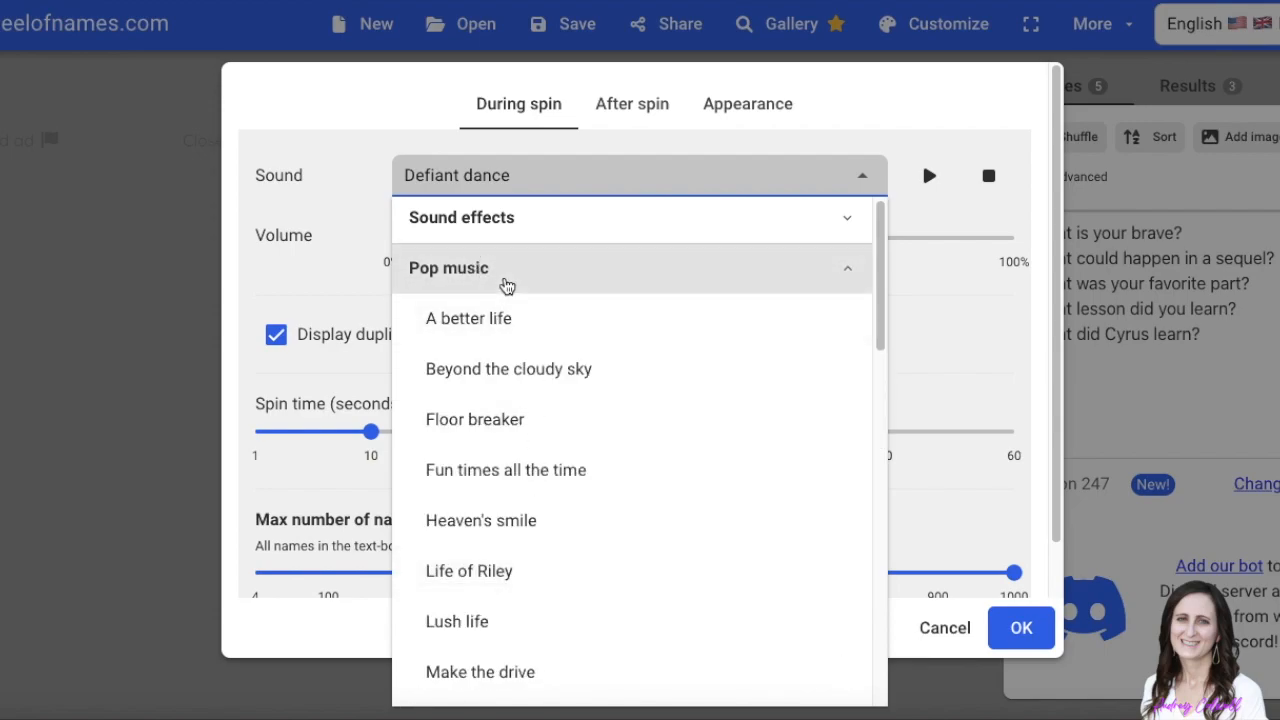
click(507, 287)
Step: Browse the remaining during-spin sound categories, including Dance & Techno and Rockabilly, and leave the list without choosing another sound
scroll(551, 392, down, 1)
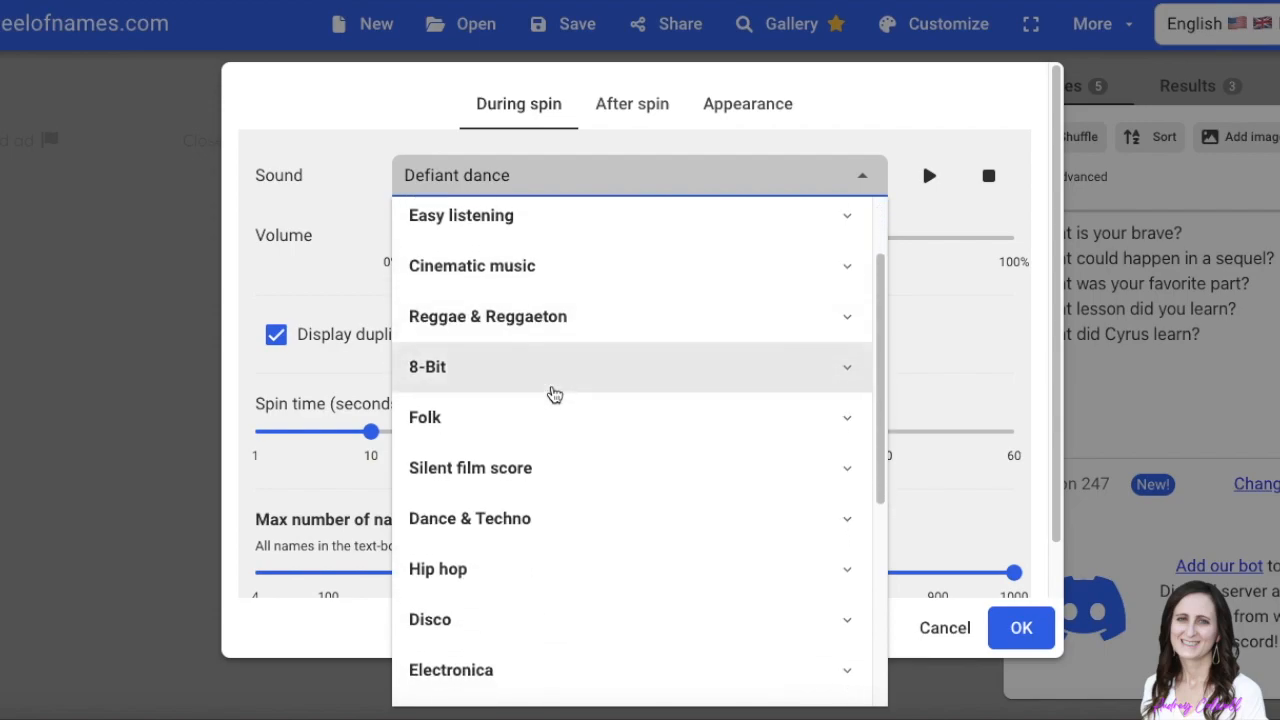
click(524, 503)
scroll(583, 517, down, 2)
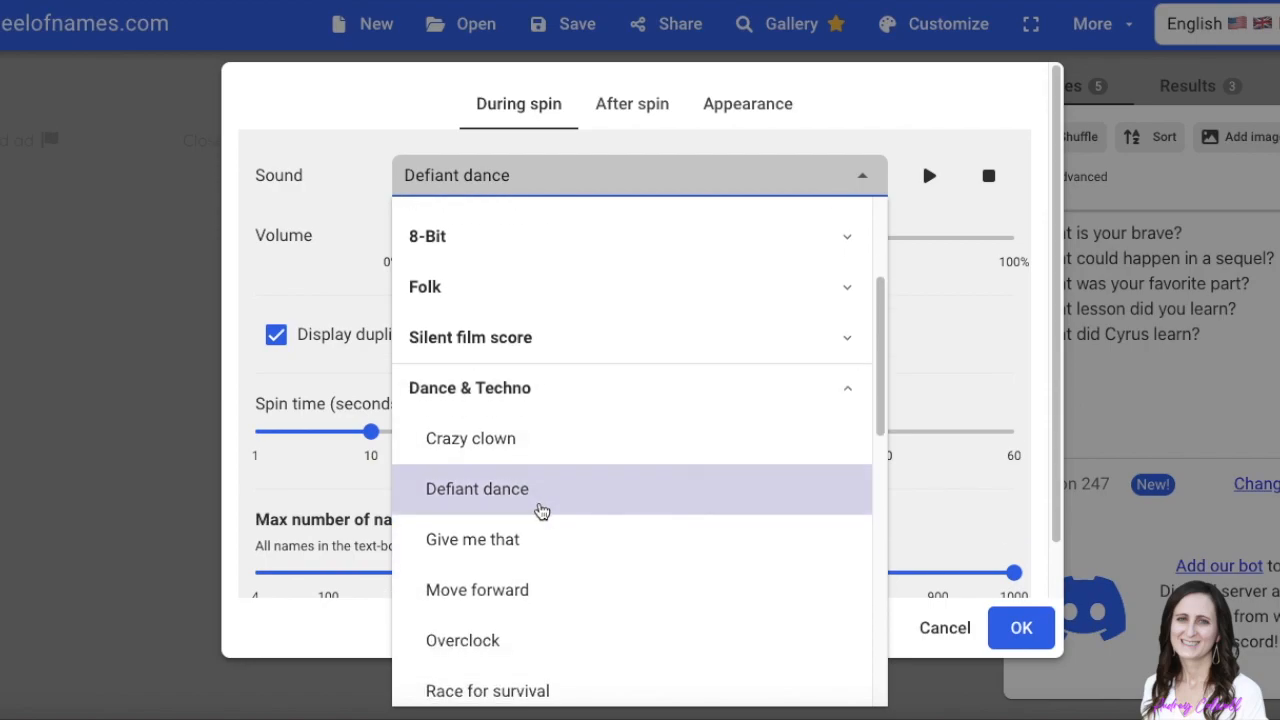
scroll(540, 505, down, 1)
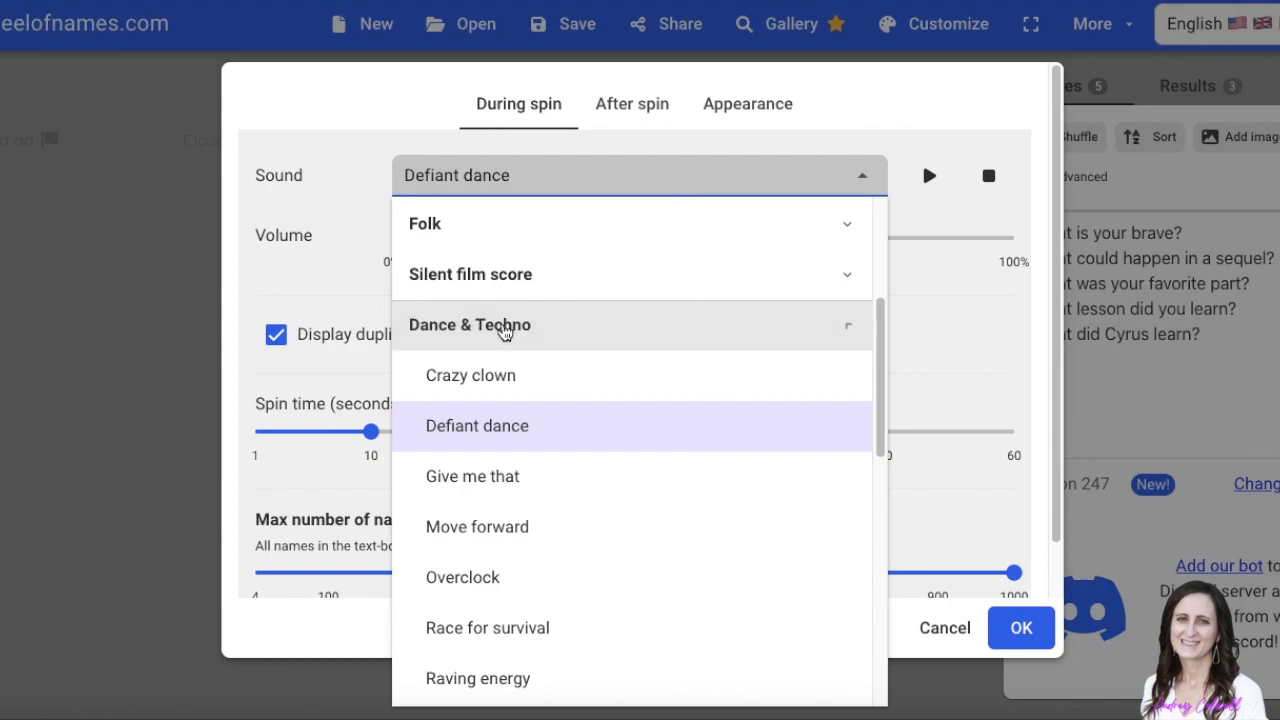
click(503, 332)
scroll(550, 520, down, 3)
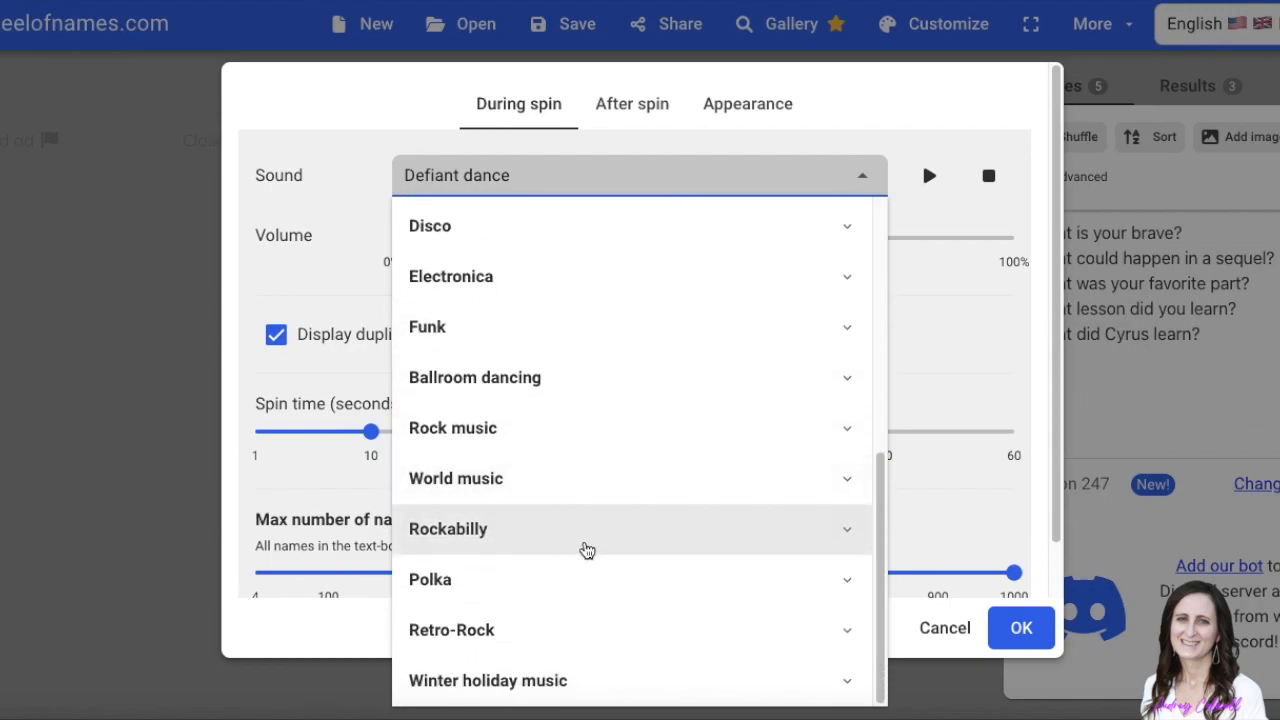
click(495, 535)
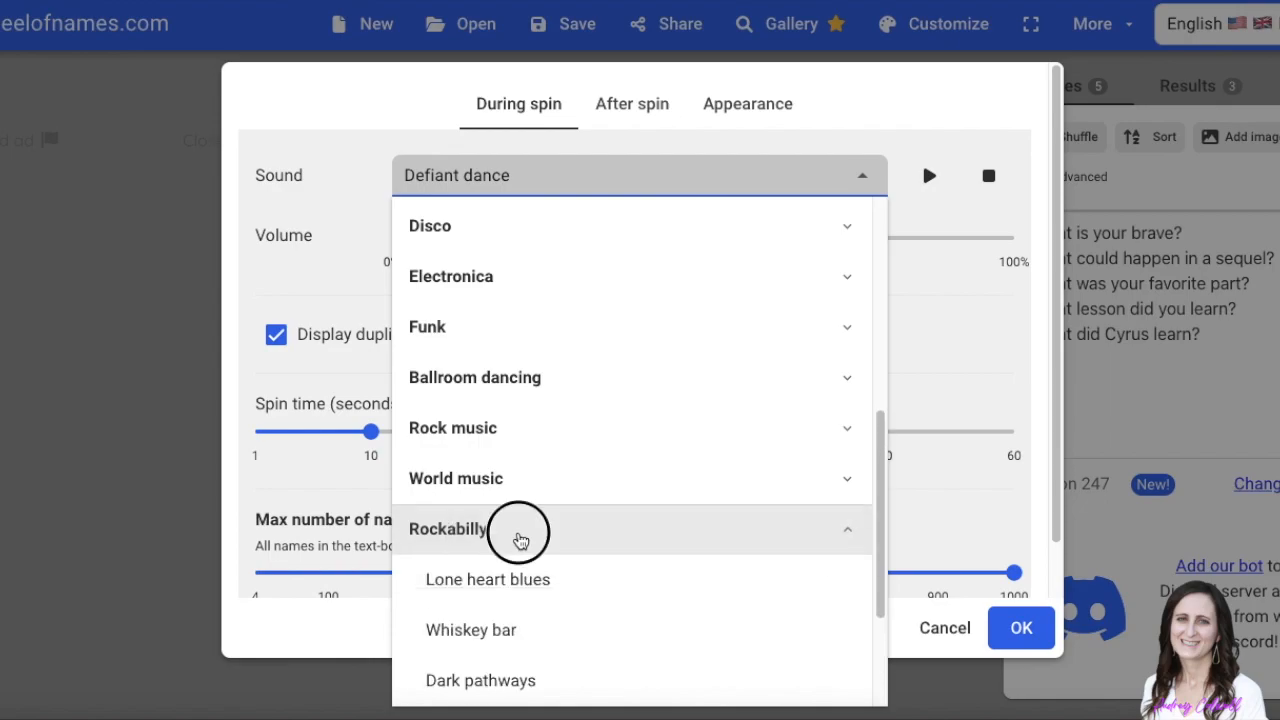
click(520, 540)
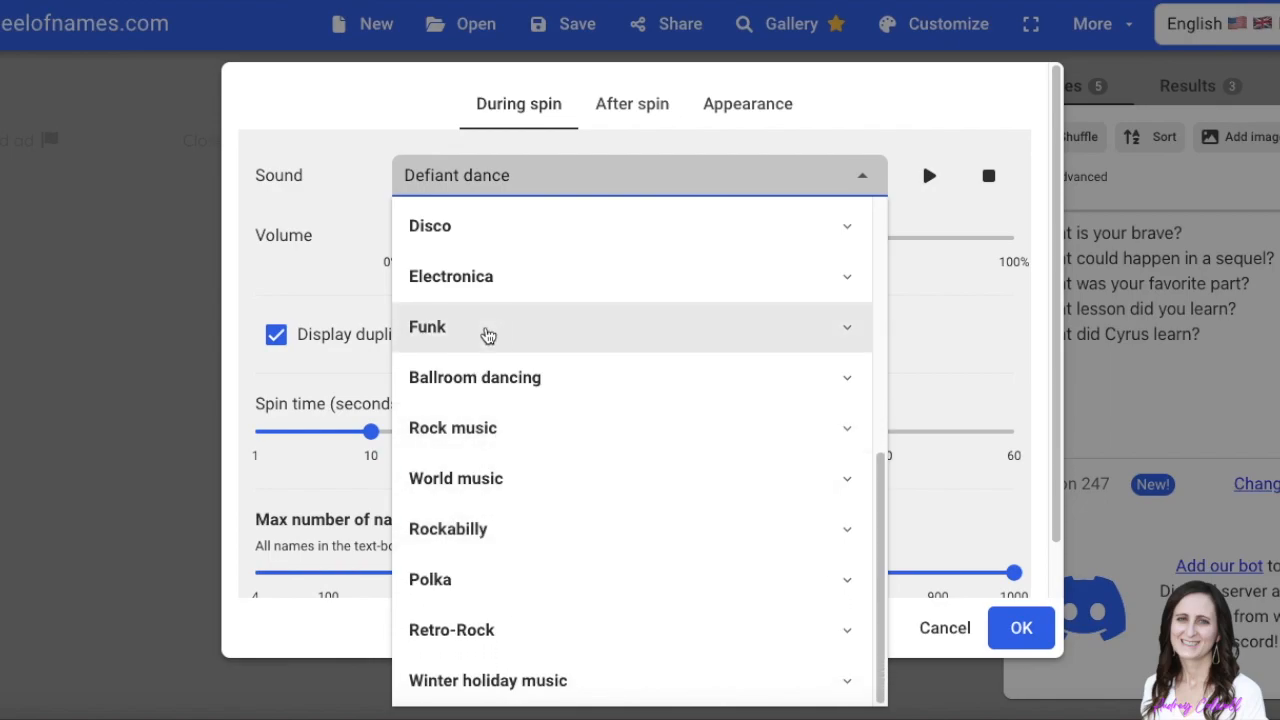
scroll(560, 300, up, 3)
click(882, 137)
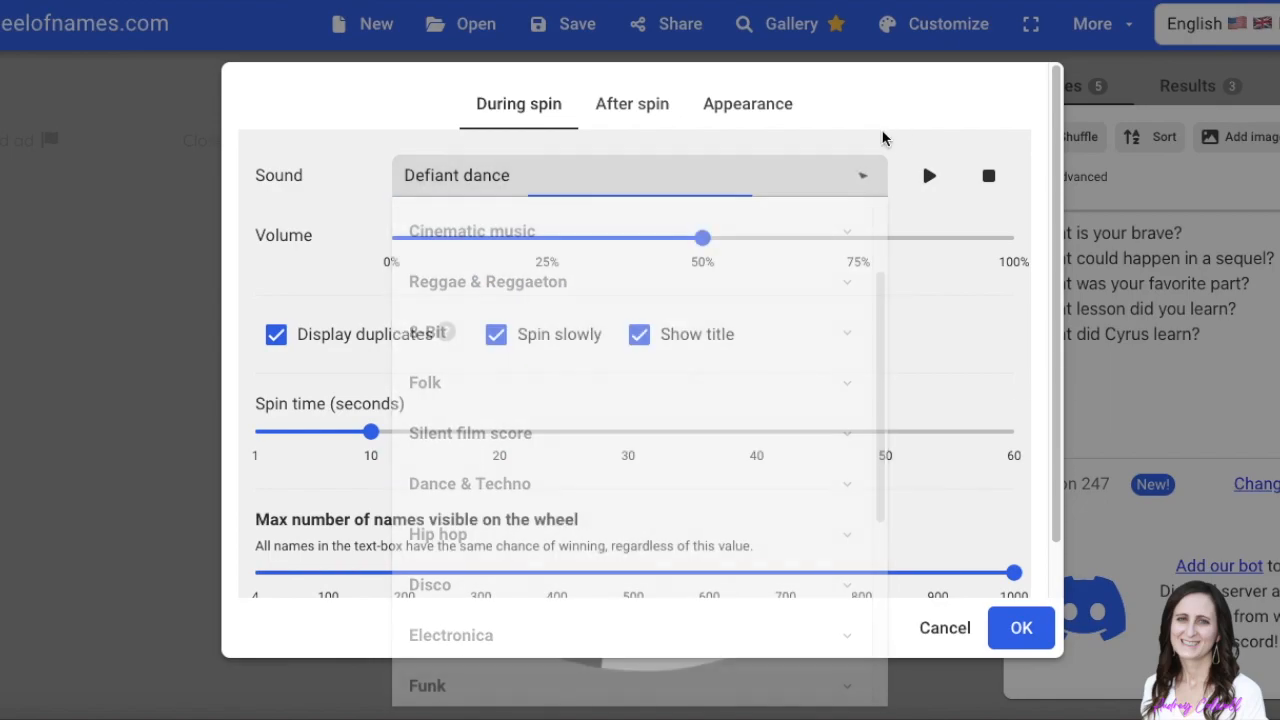
Step: Preview the Defiant dance sound briefly and set the during-spin volume to about 49%
click(929, 177)
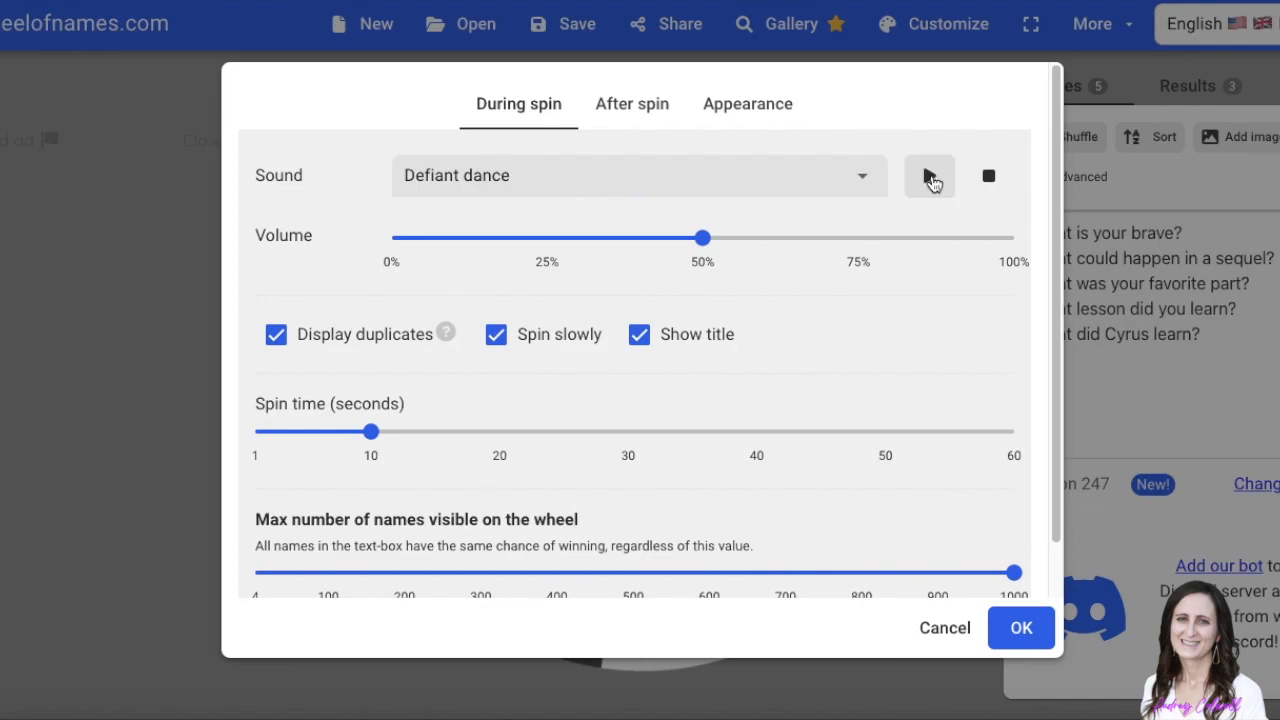
click(986, 181)
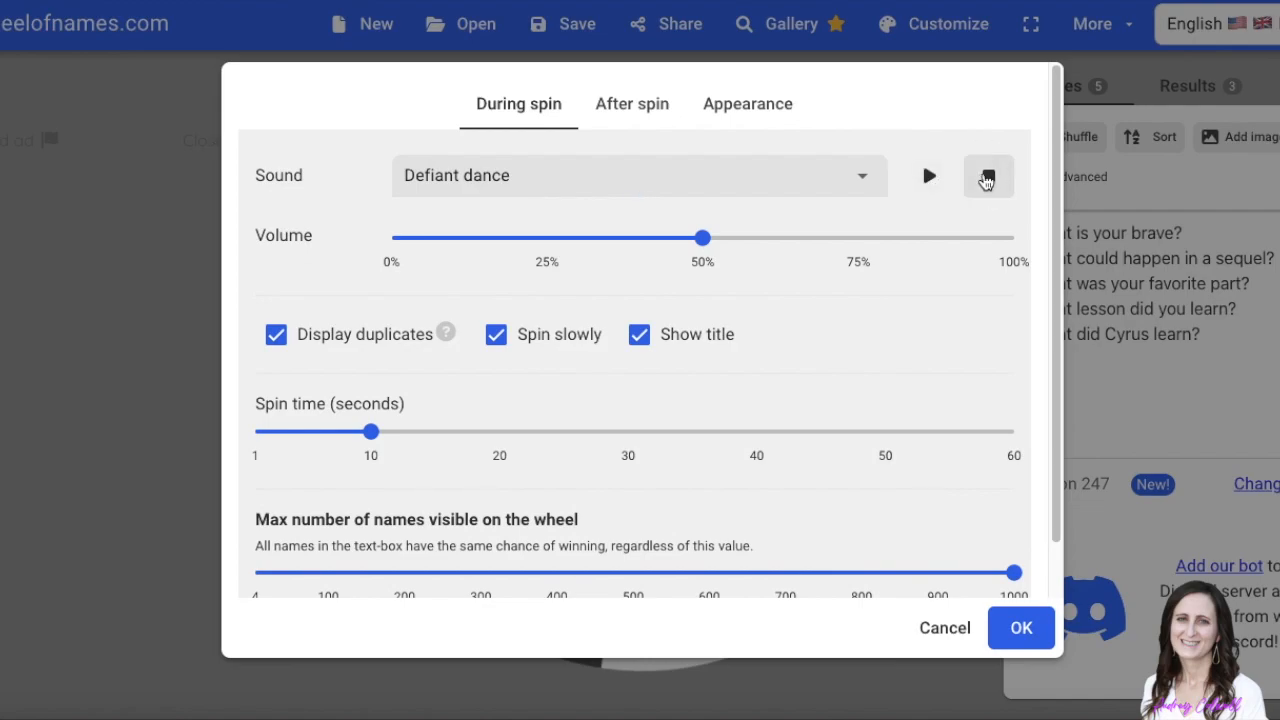
mouse_move(707, 249)
mouse_move(705, 247)
mouse_down()
mouse_move(583, 257)
mouse_move(697, 252)
mouse_up()
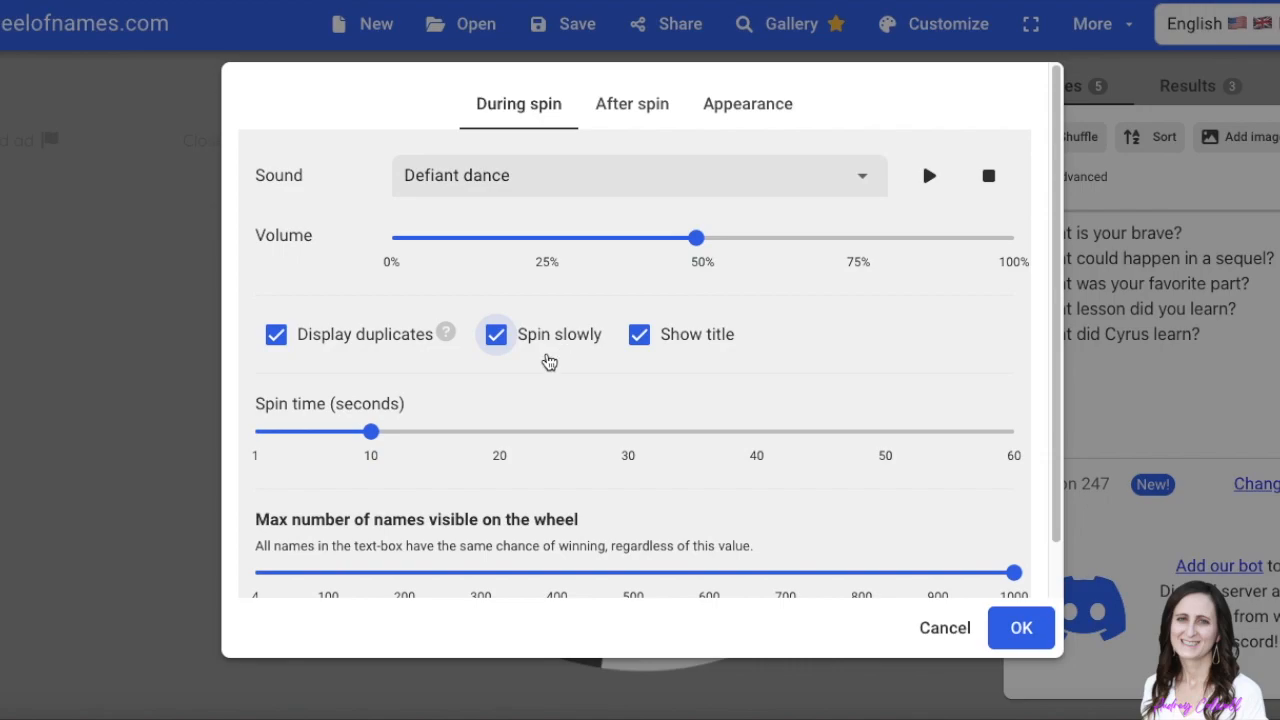
Step: Examine the spin time and the maximum number of names visible on the wheel
mouse_move(371, 432)
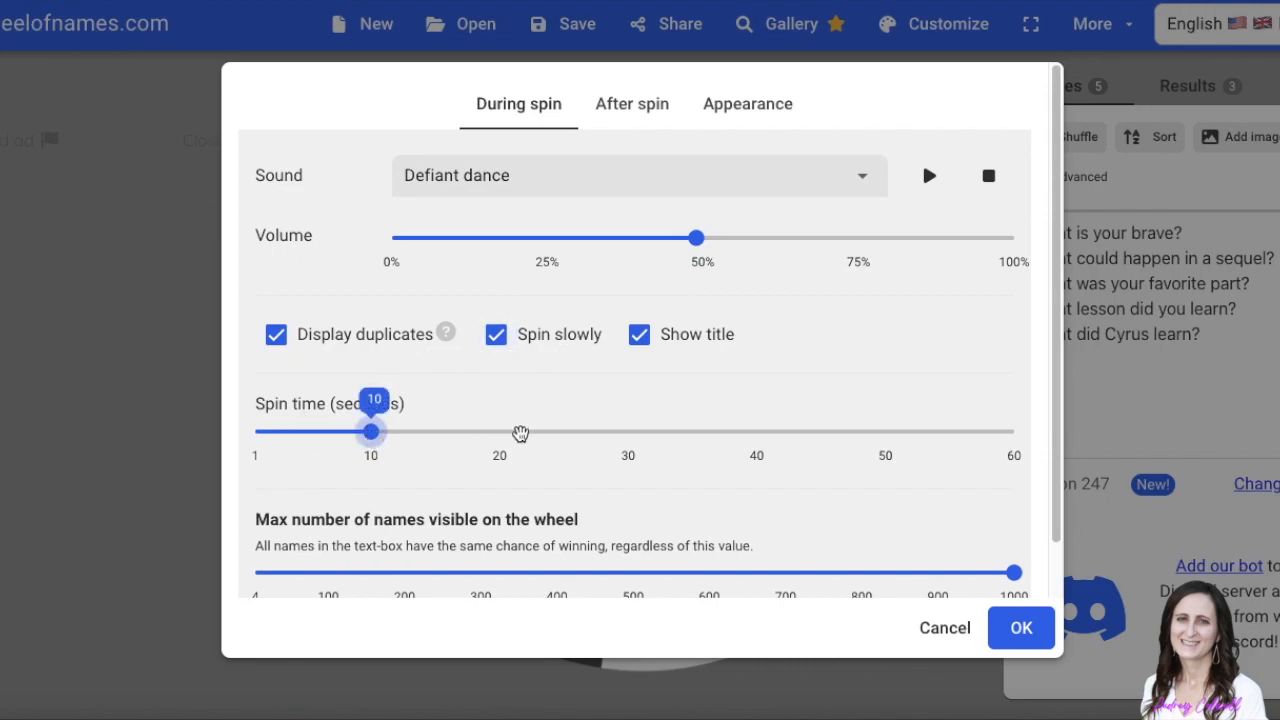
scroll(514, 434, down, 1)
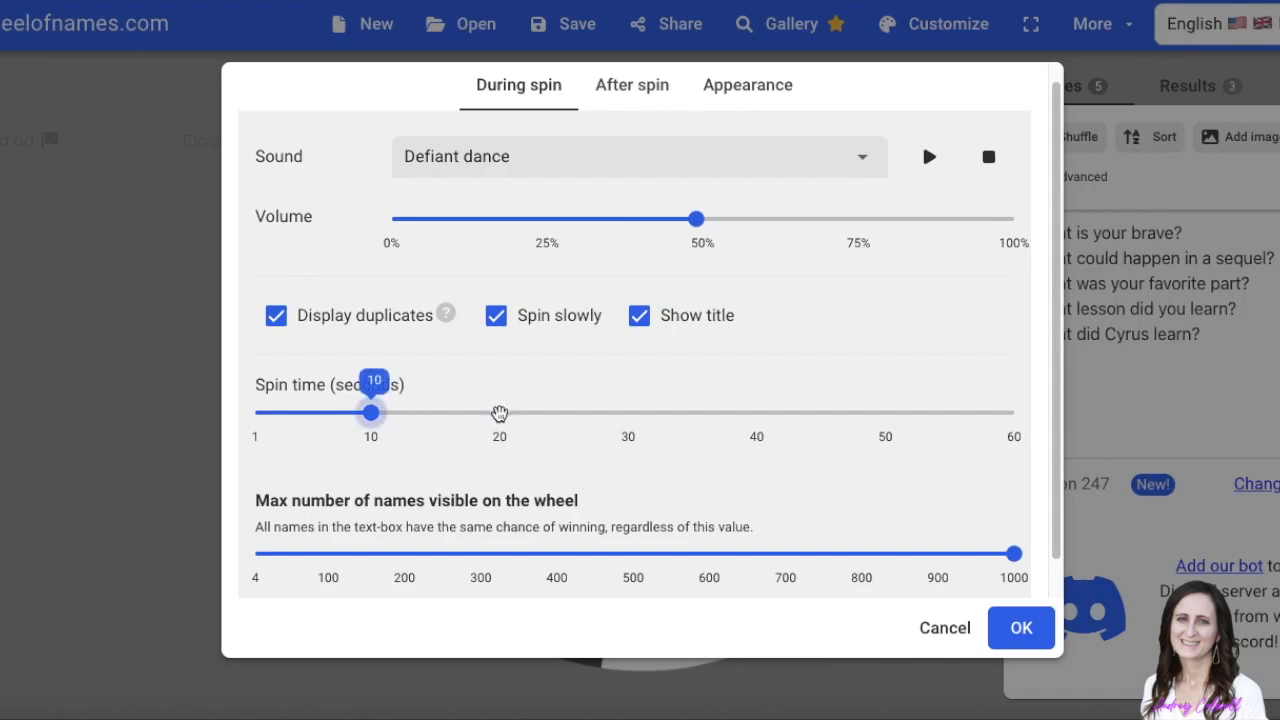
scroll(528, 420, down, 2)
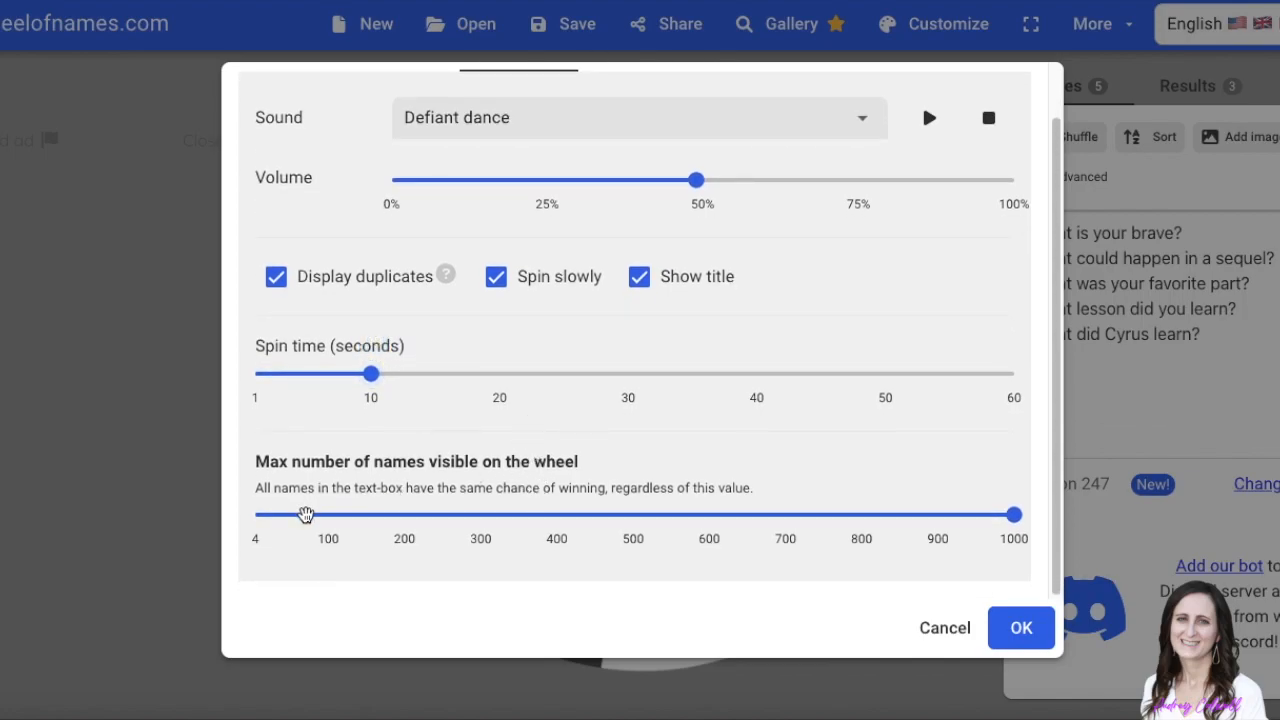
mouse_move(597, 514)
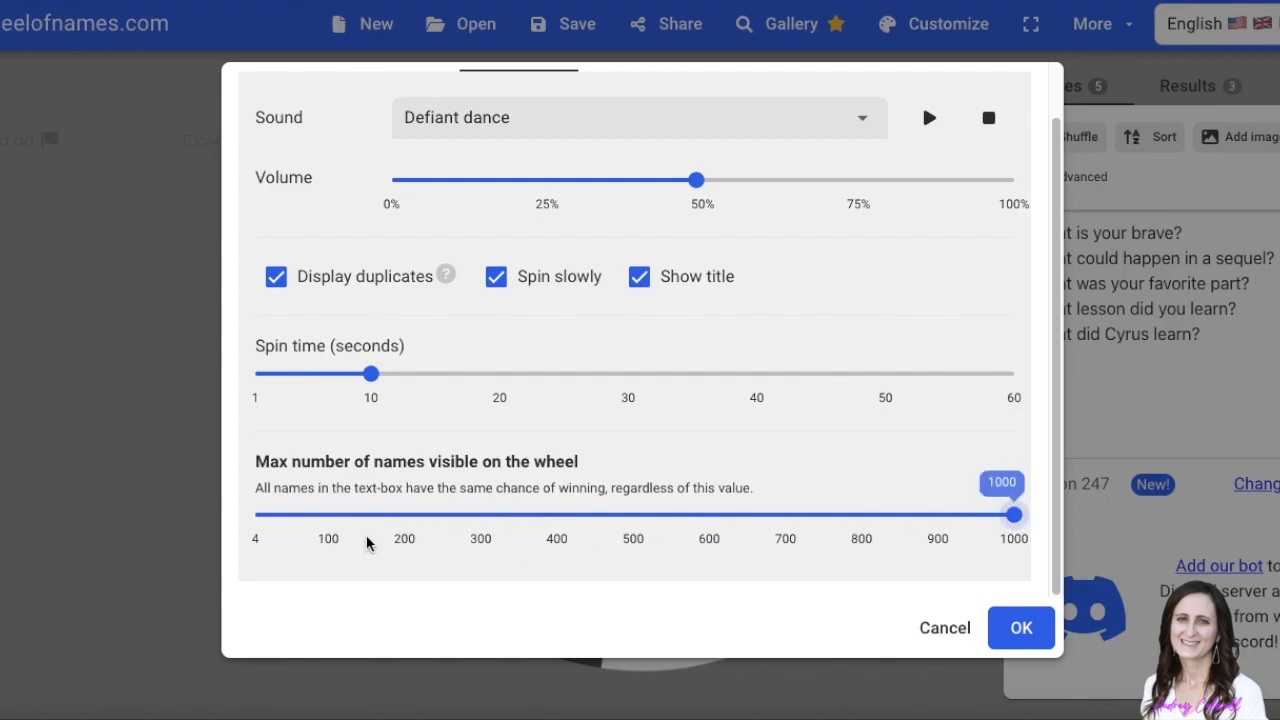
scroll(731, 514, up, 1)
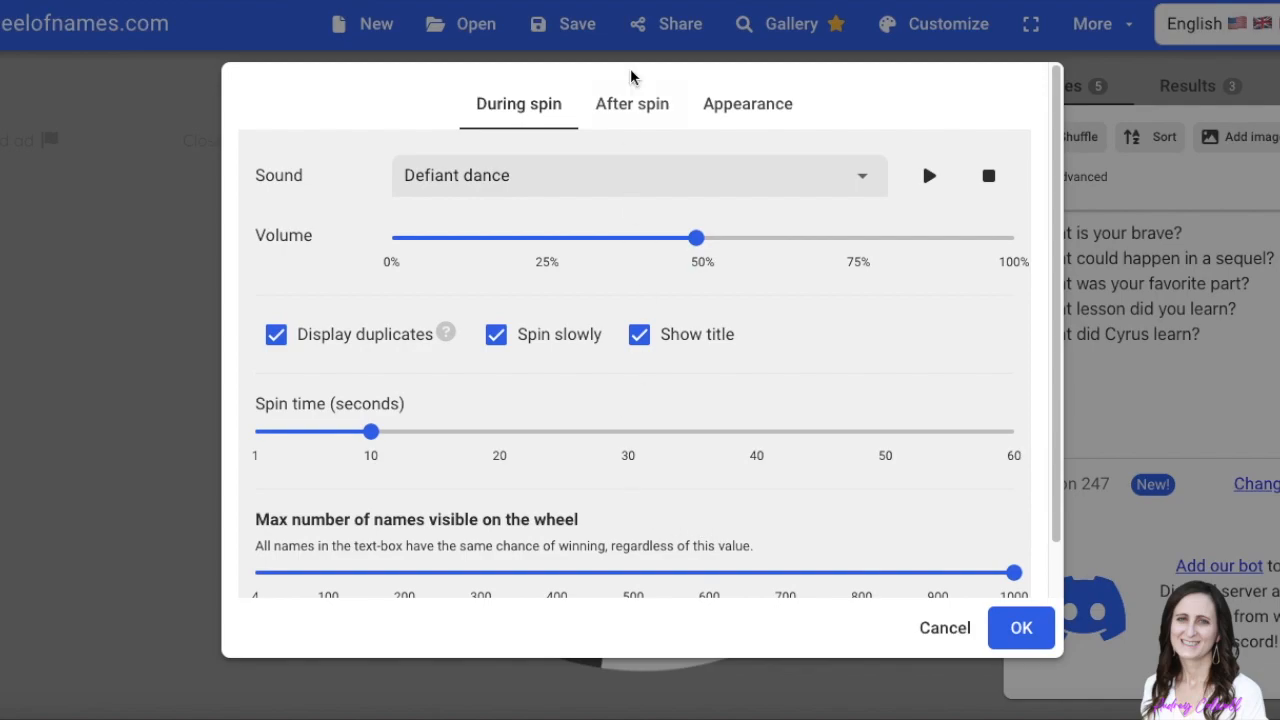
Step: Examine the sounds available after a spin and leave the list without choosing another one
click(621, 112)
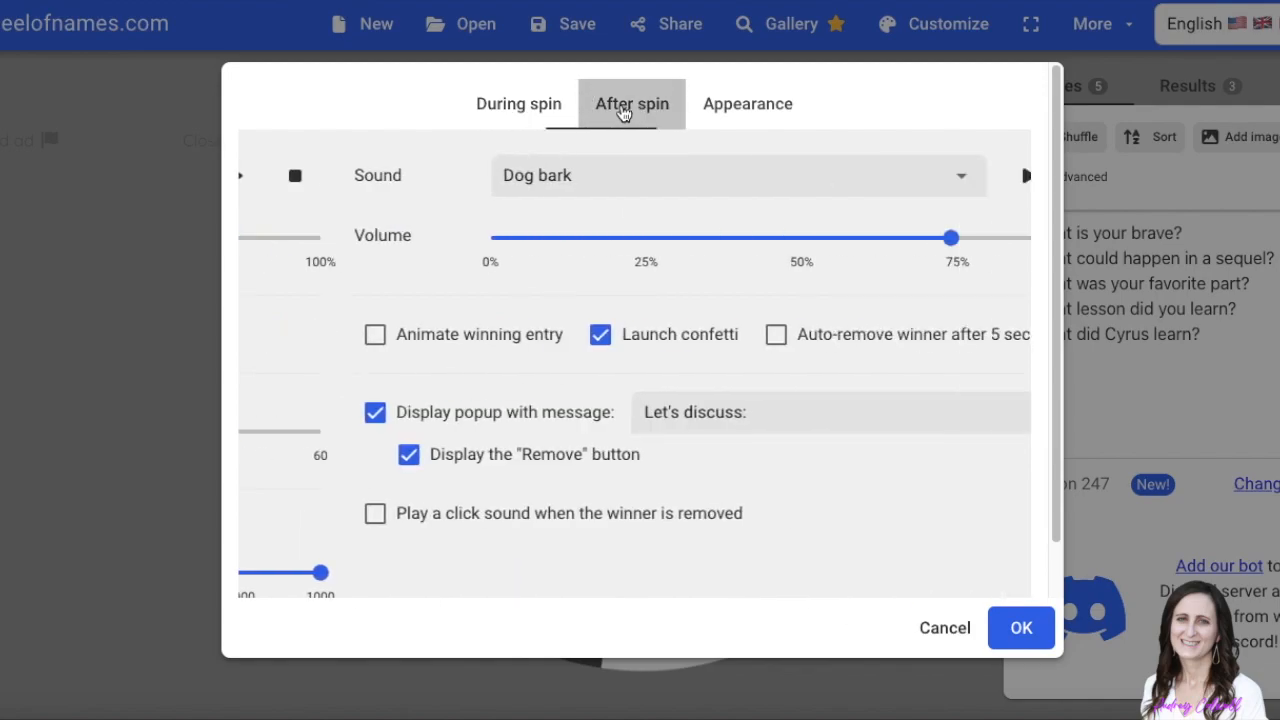
click(558, 174)
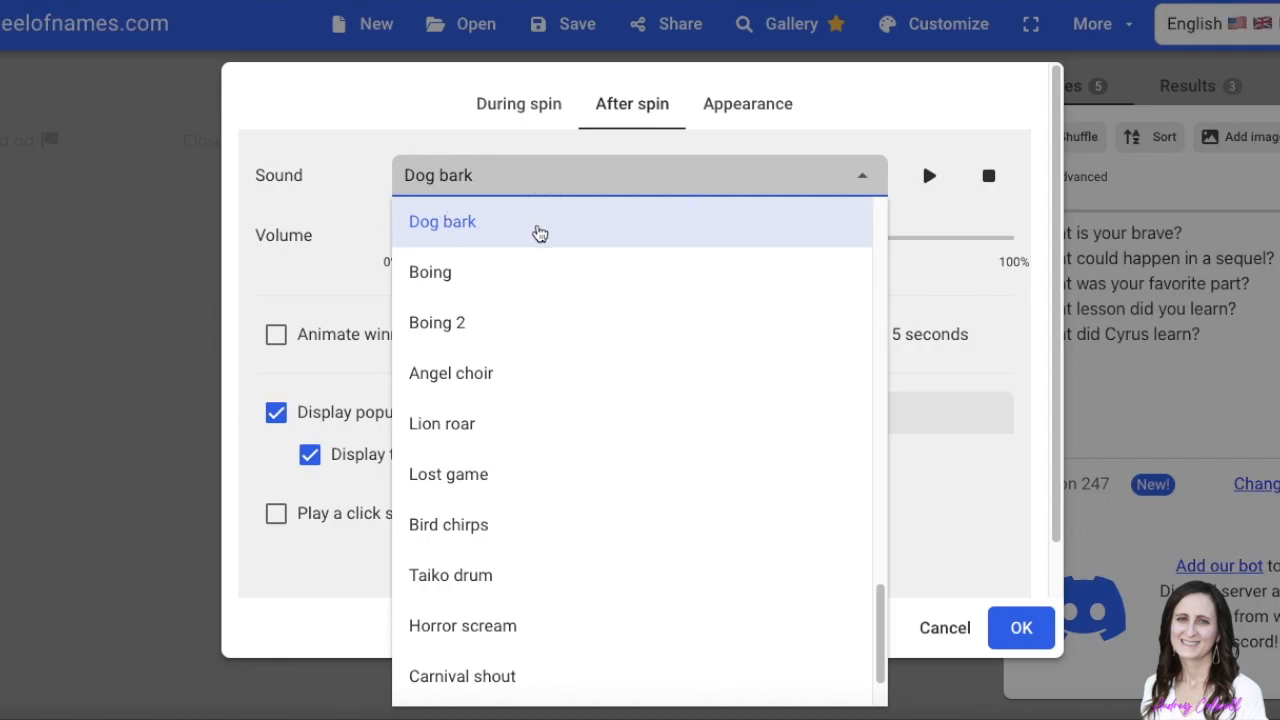
scroll(587, 500, down, 2)
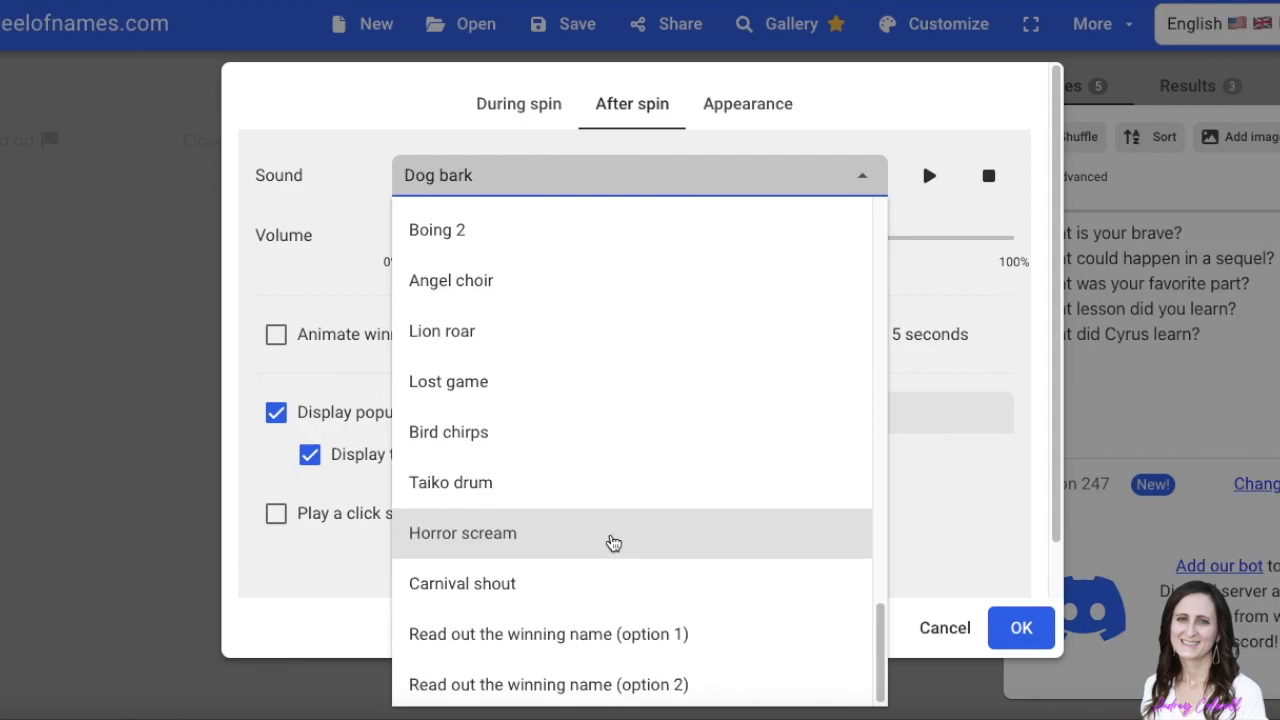
scroll(604, 538, up, 4)
scroll(560, 500, up, 15)
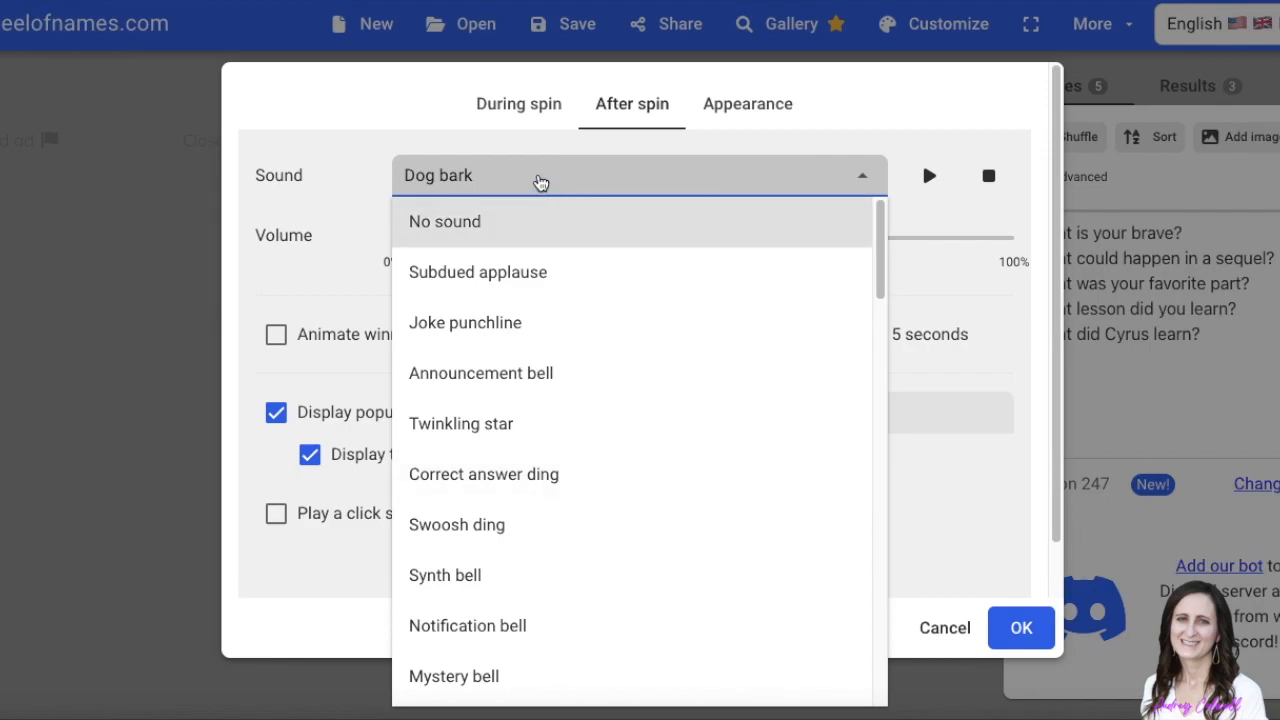
click(349, 134)
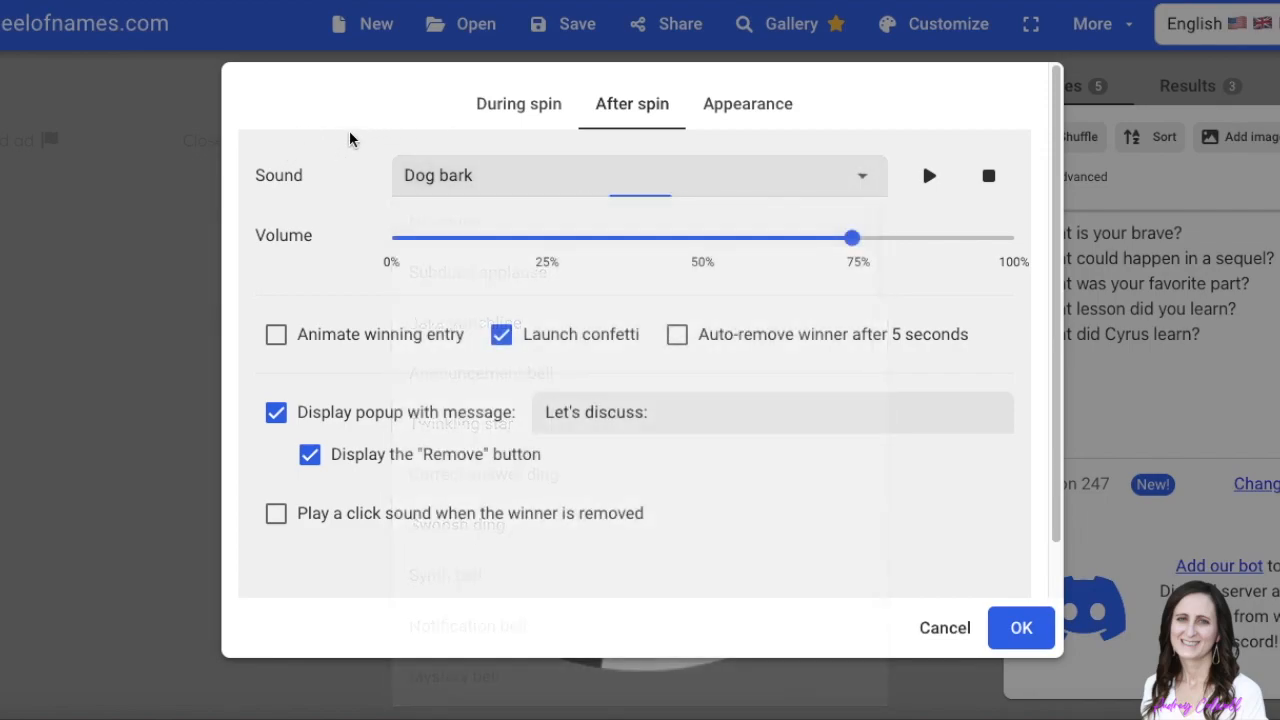
Step: Set the after-spin volume to 75% and select the text of the popup message
click(857, 243)
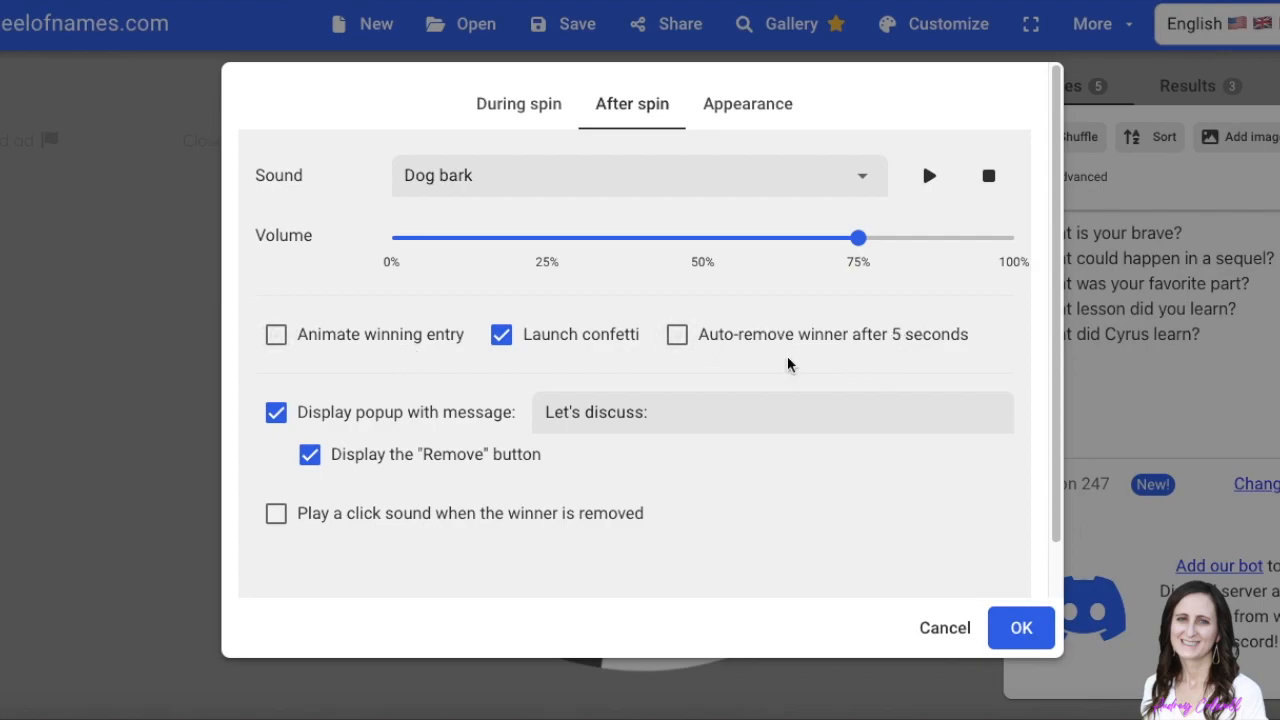
drag(547, 412, 723, 400)
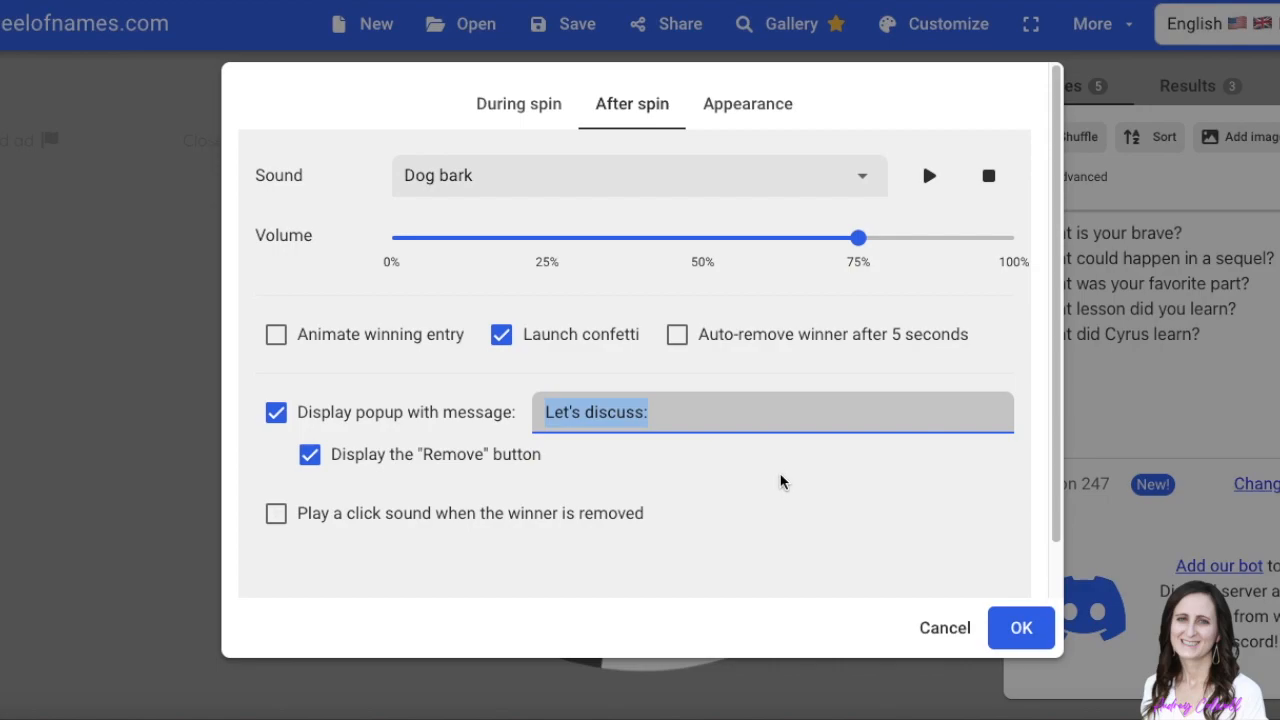
scroll(781, 482, down, 1)
scroll(766, 320, down, 1)
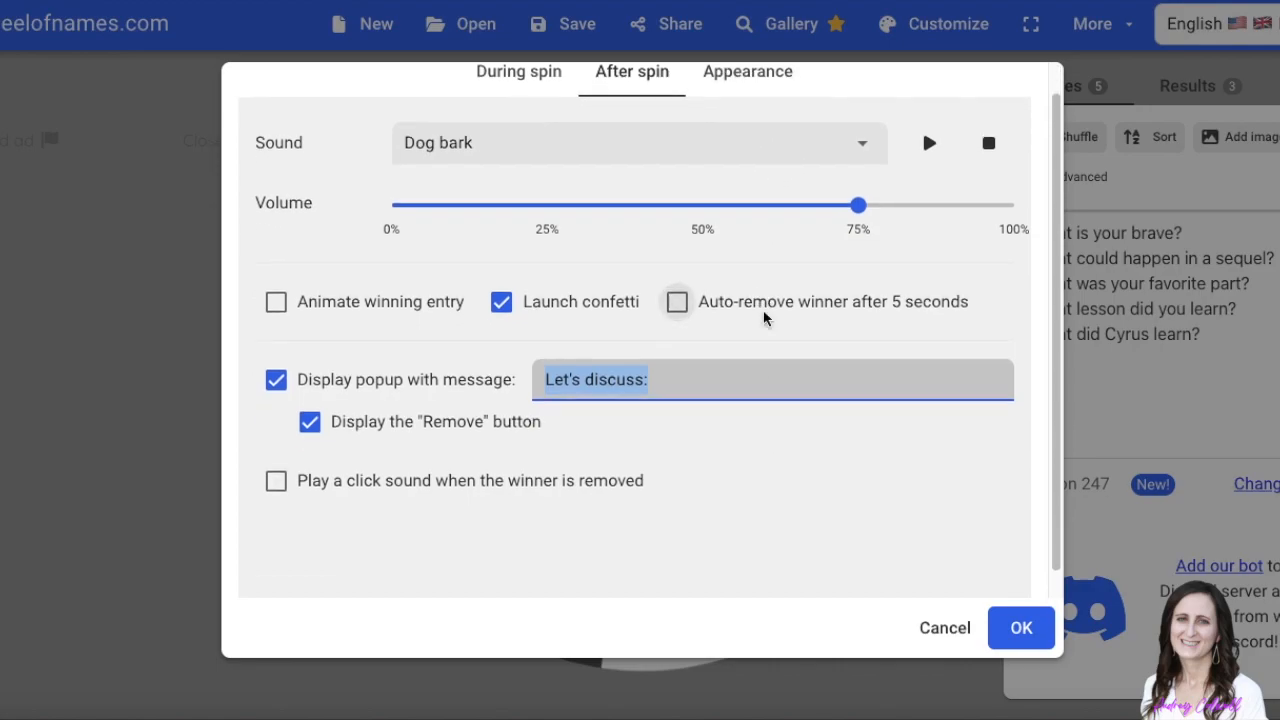
scroll(751, 89, up, 1)
Step: Examine the wheel's appearance settings and the color picker for the white section, closing the picker without a change
click(760, 112)
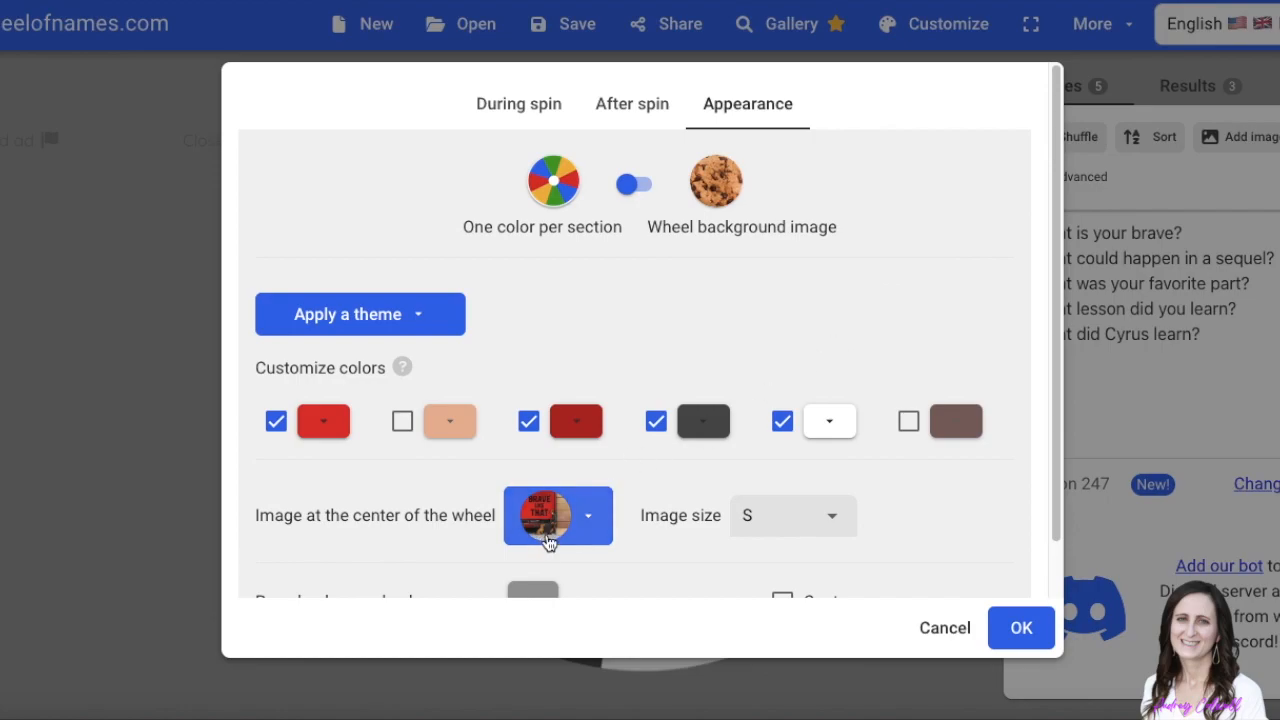
scroll(614, 530, down, 1)
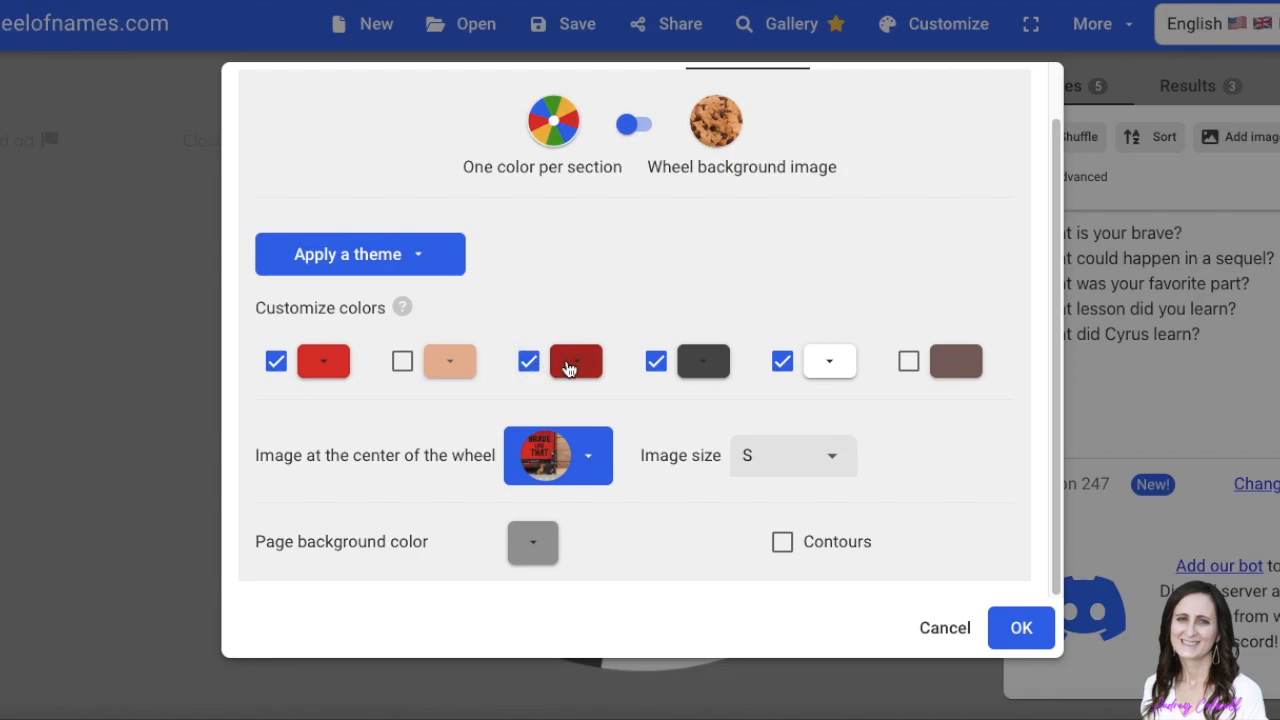
click(818, 363)
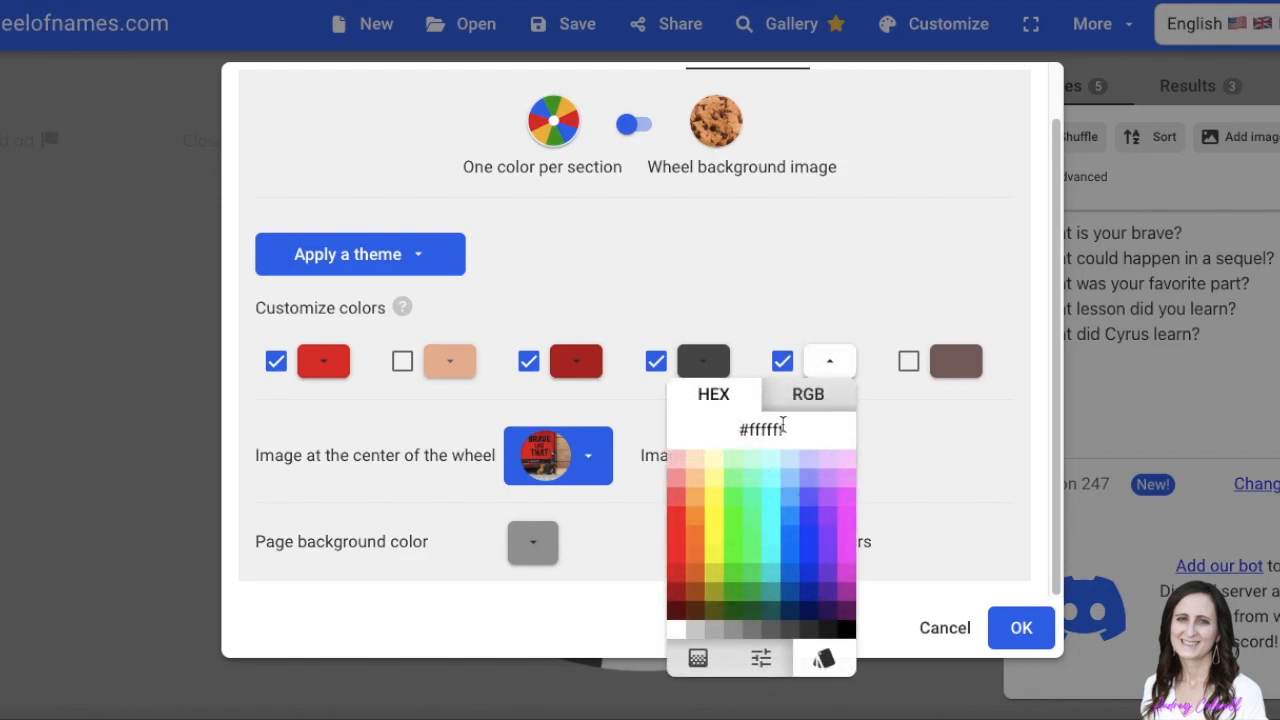
click(860, 303)
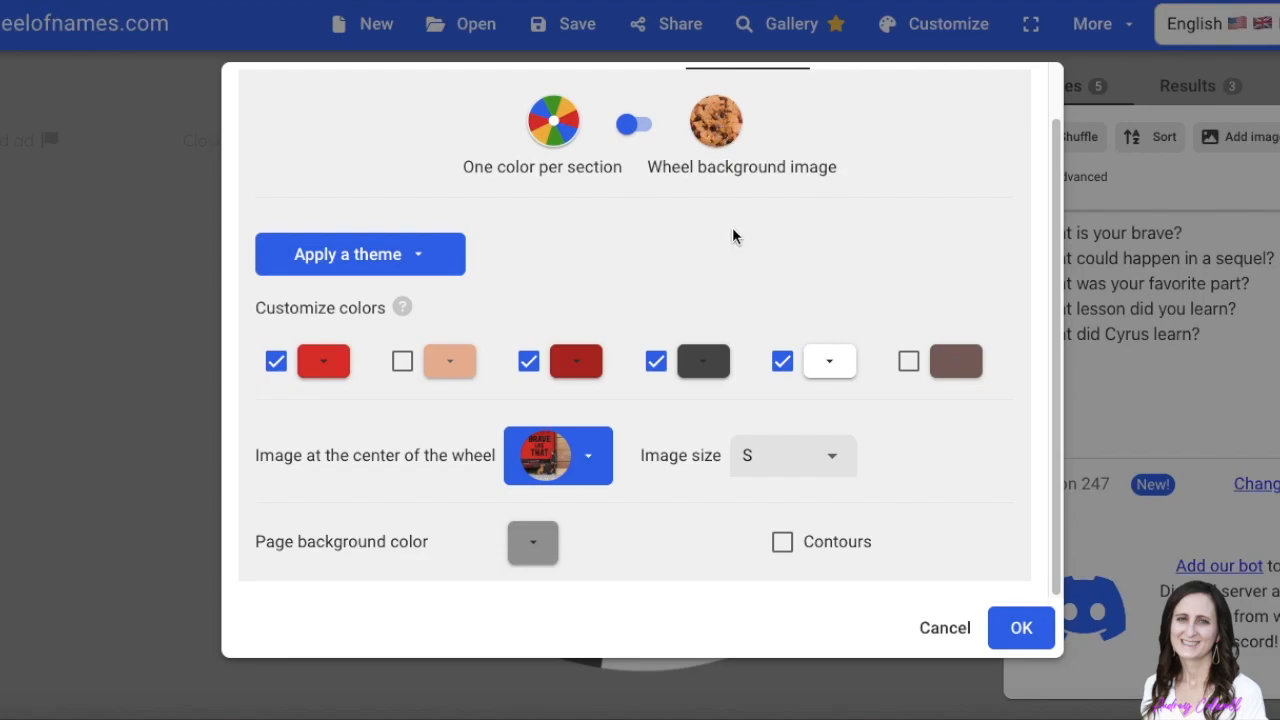
Step: Review the center image, image size and page background options in the appearance settings, and accept the customization
scroll(731, 229, up, 1)
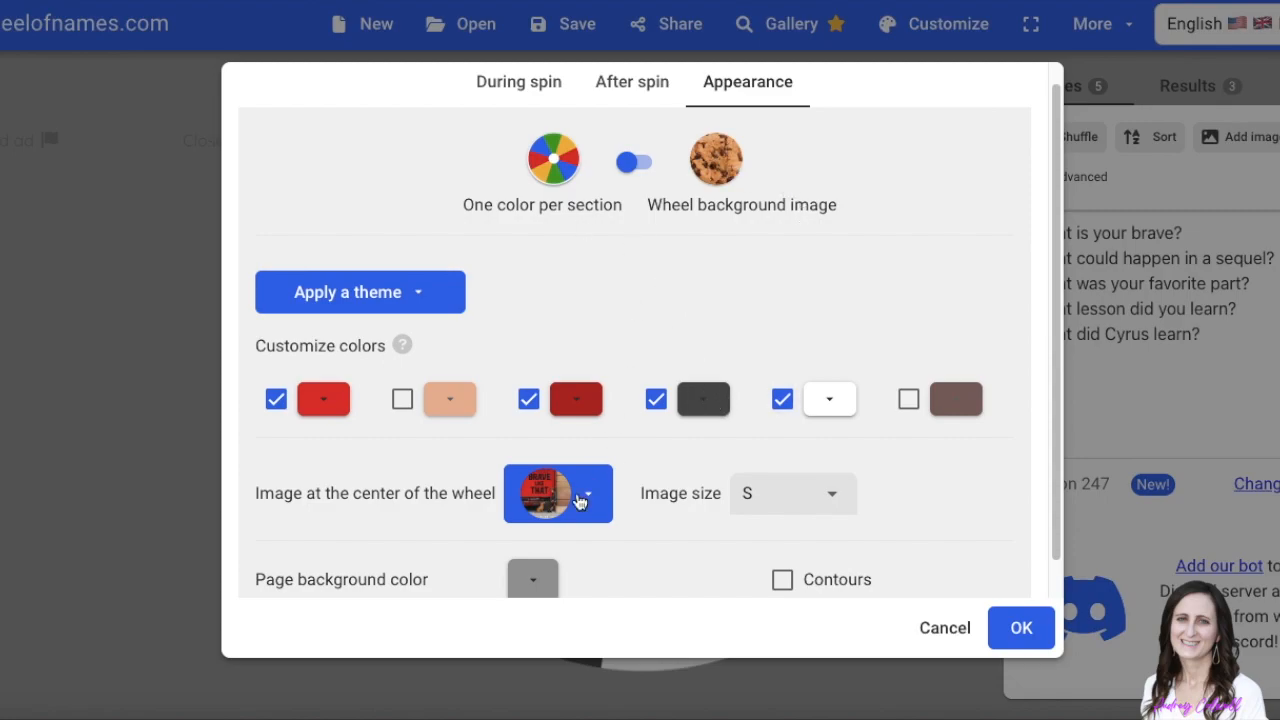
scroll(556, 512, down, 1)
scroll(690, 480, up, 1)
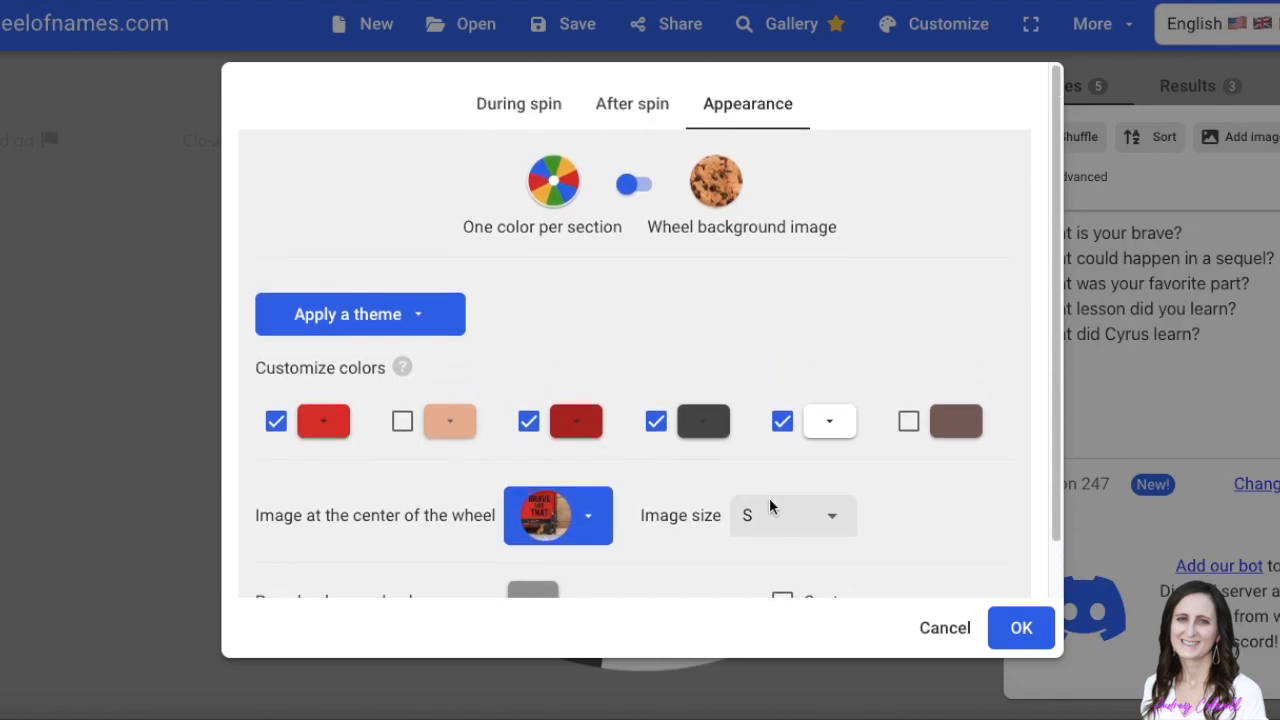
click(1015, 640)
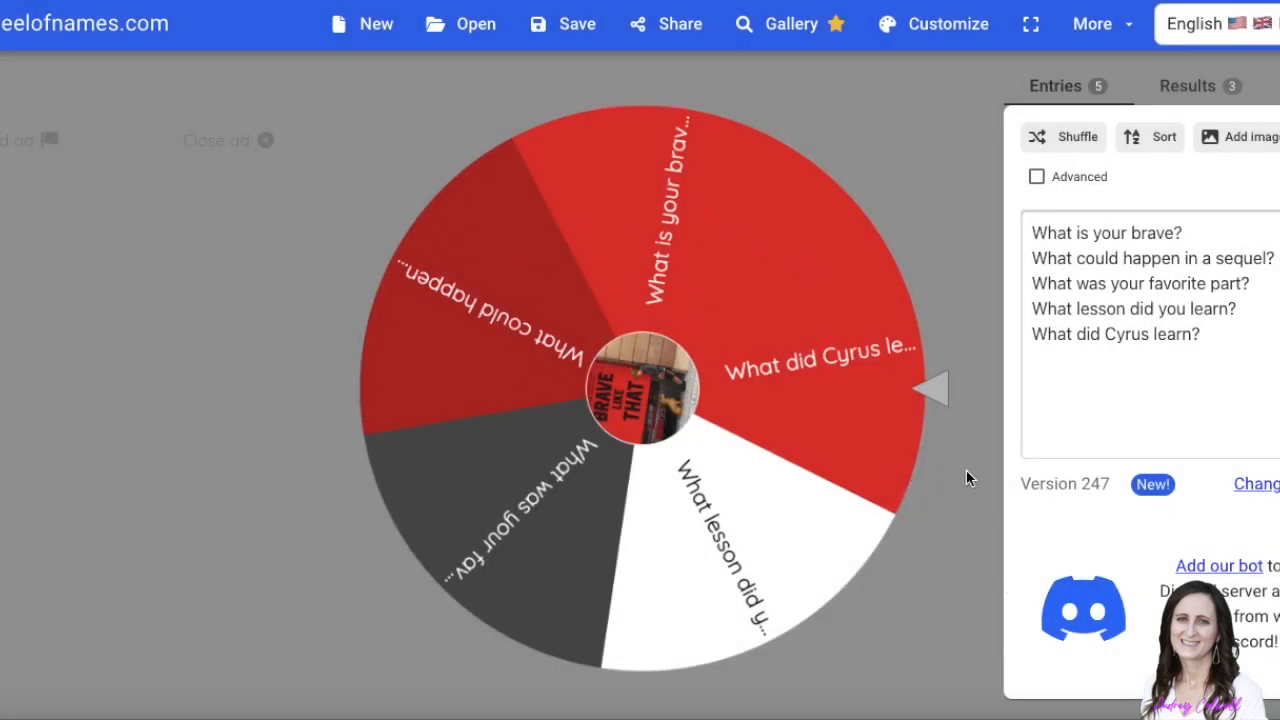
Step: Add an entry reading "new section" below the last question in the wheel's entry list
click(1236, 342)
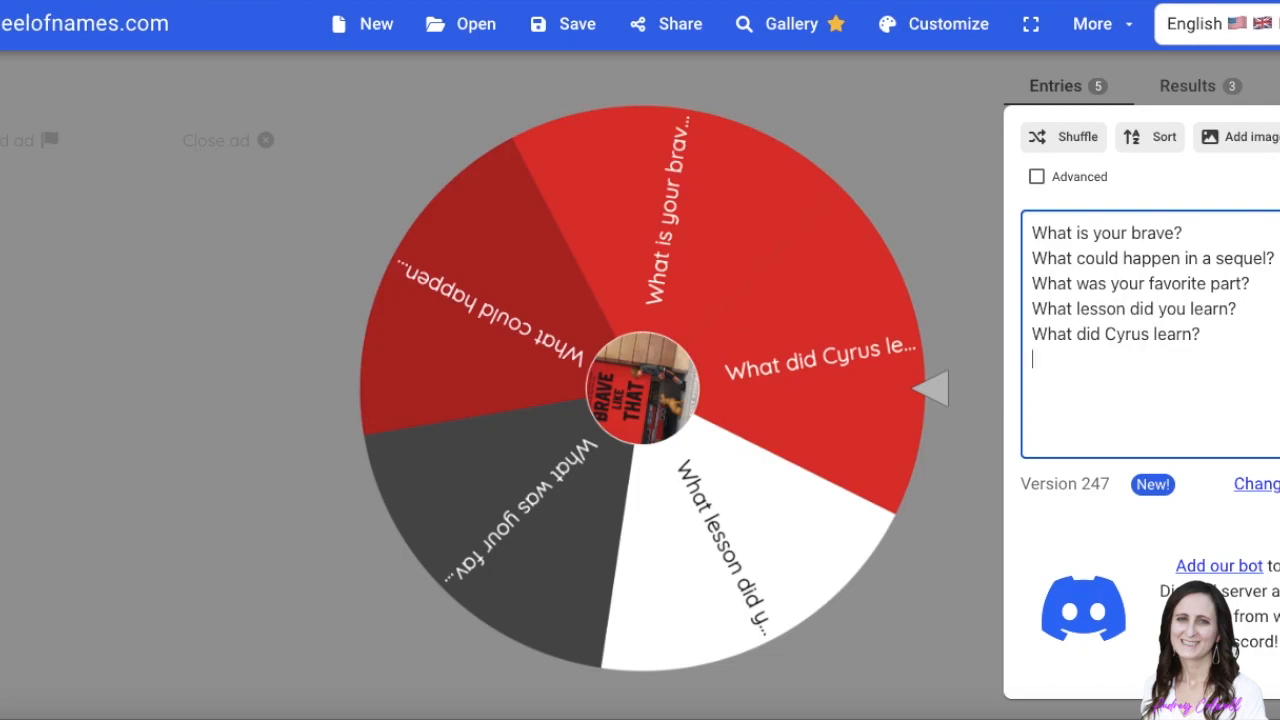
text(new)
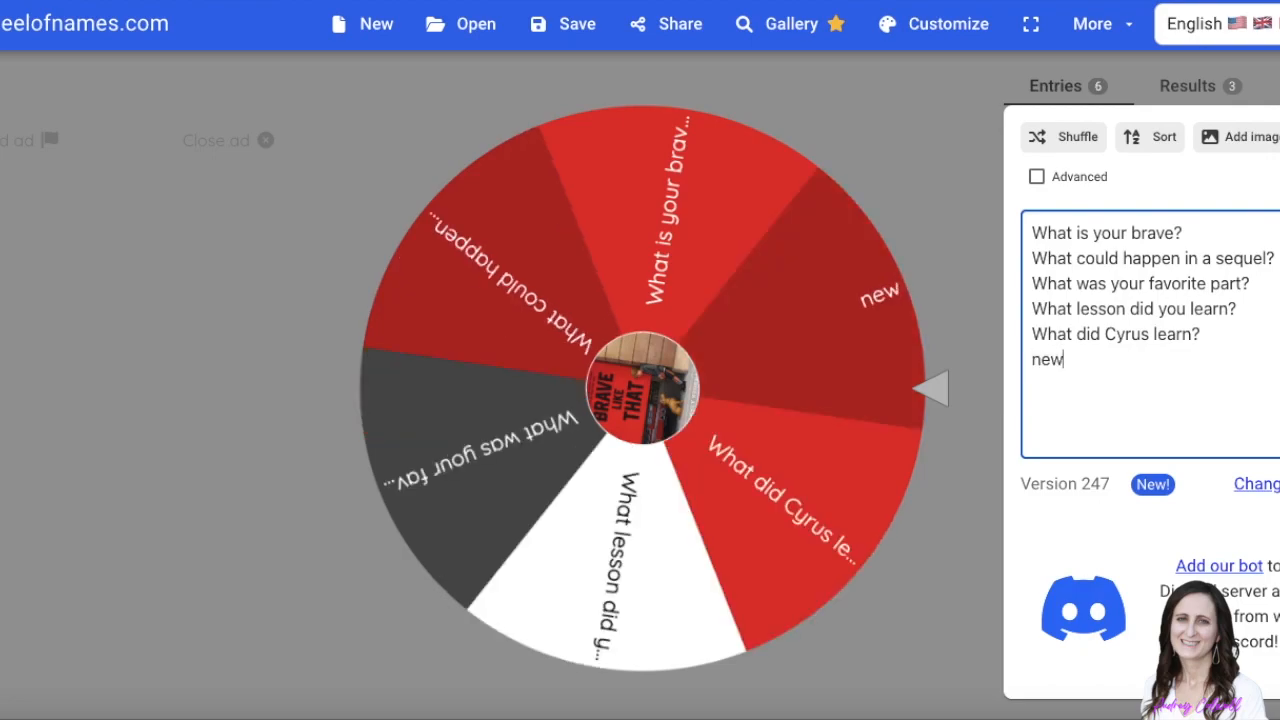
text( section)
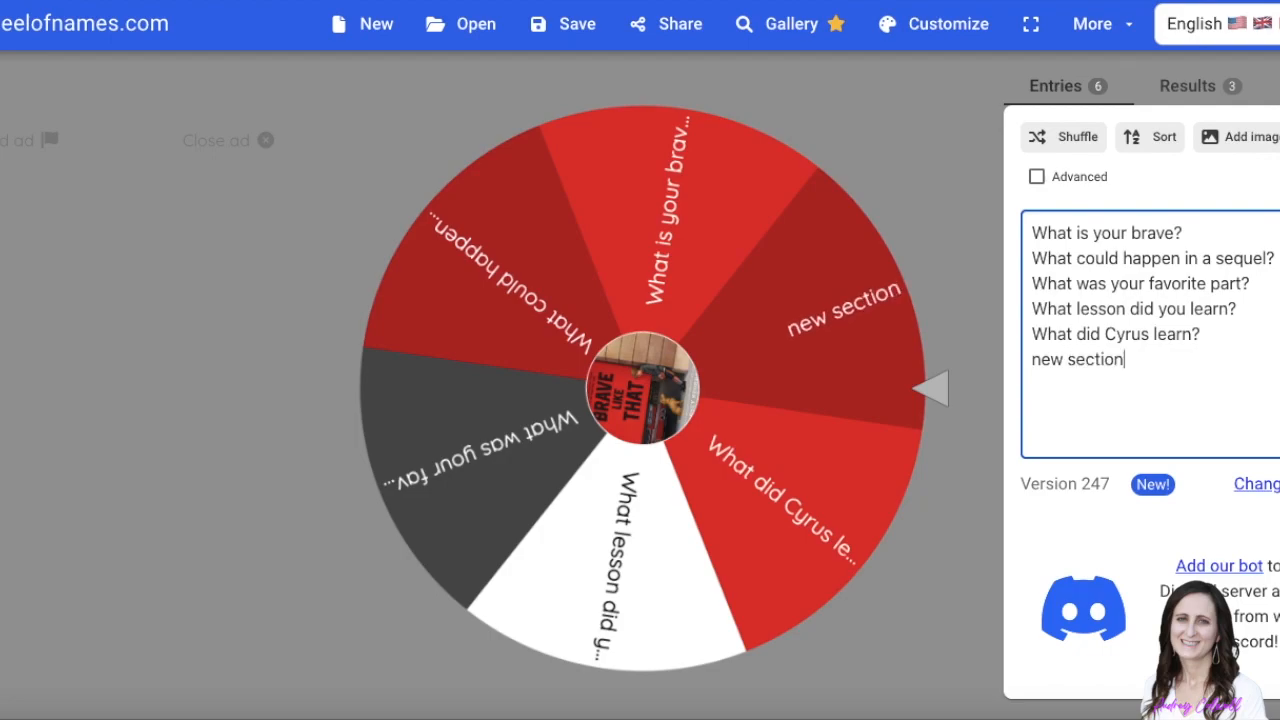
Step: Delete the "new section" entry from the end of the wheel's entry list
key(BackSpace)
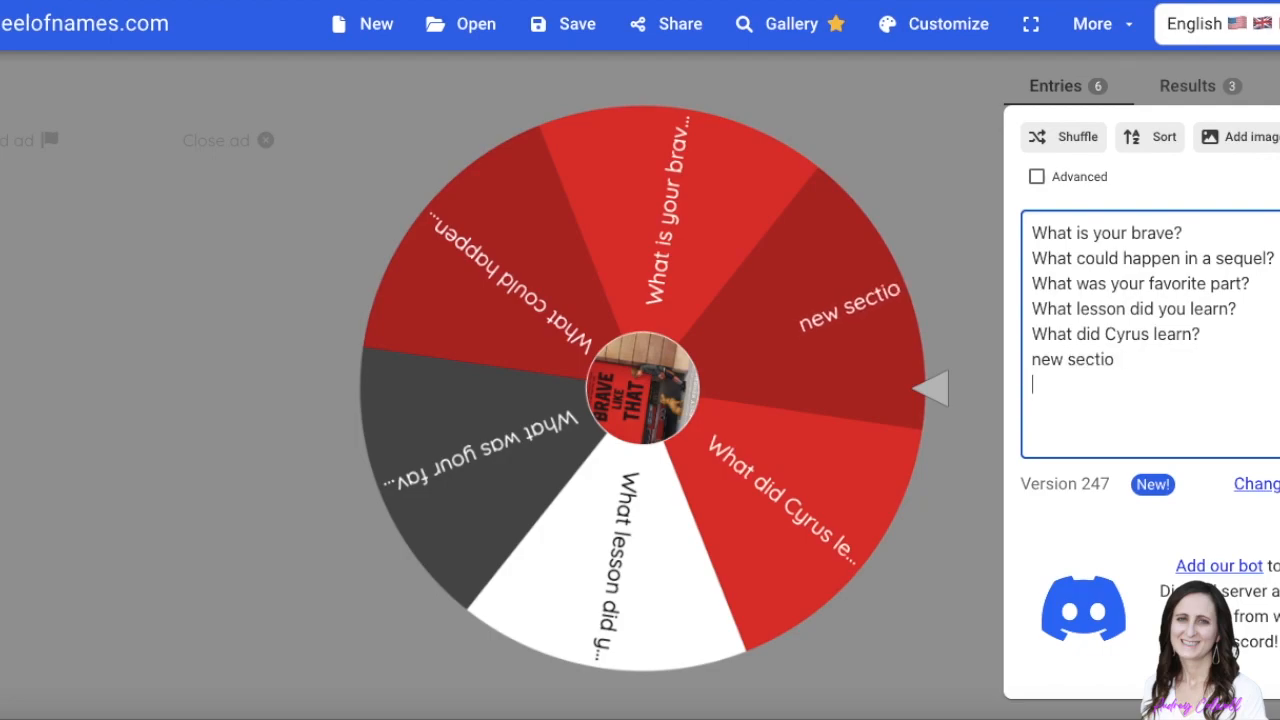
key(BackSpace)
key(BackSpace)
key(BackSpace)
key(BackSpace)
key(BackSpace)
key(BackSpace)
key(BackSpace)
key(BackSpace)
key(BackSpace)
key(BackSpace)
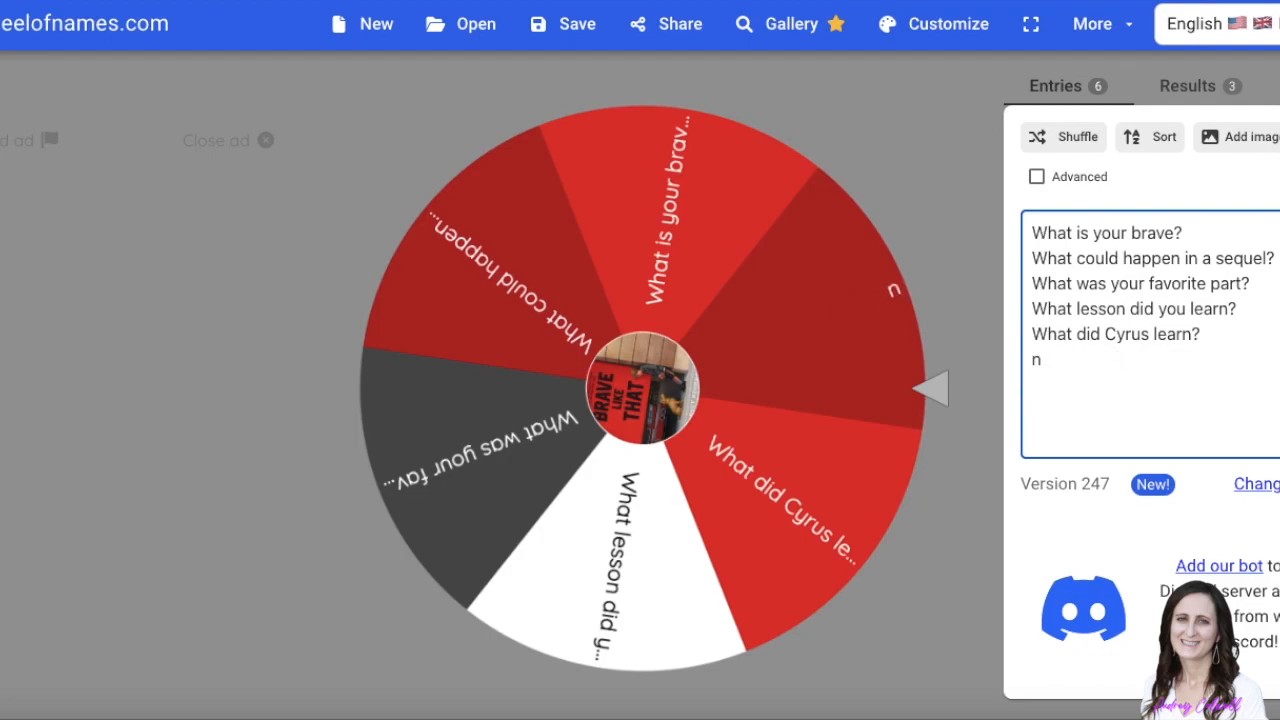
Step: Join "What did Cyrus learn?" to the question above it and split it back onto its own line
click(1048, 322)
key(BackSpace)
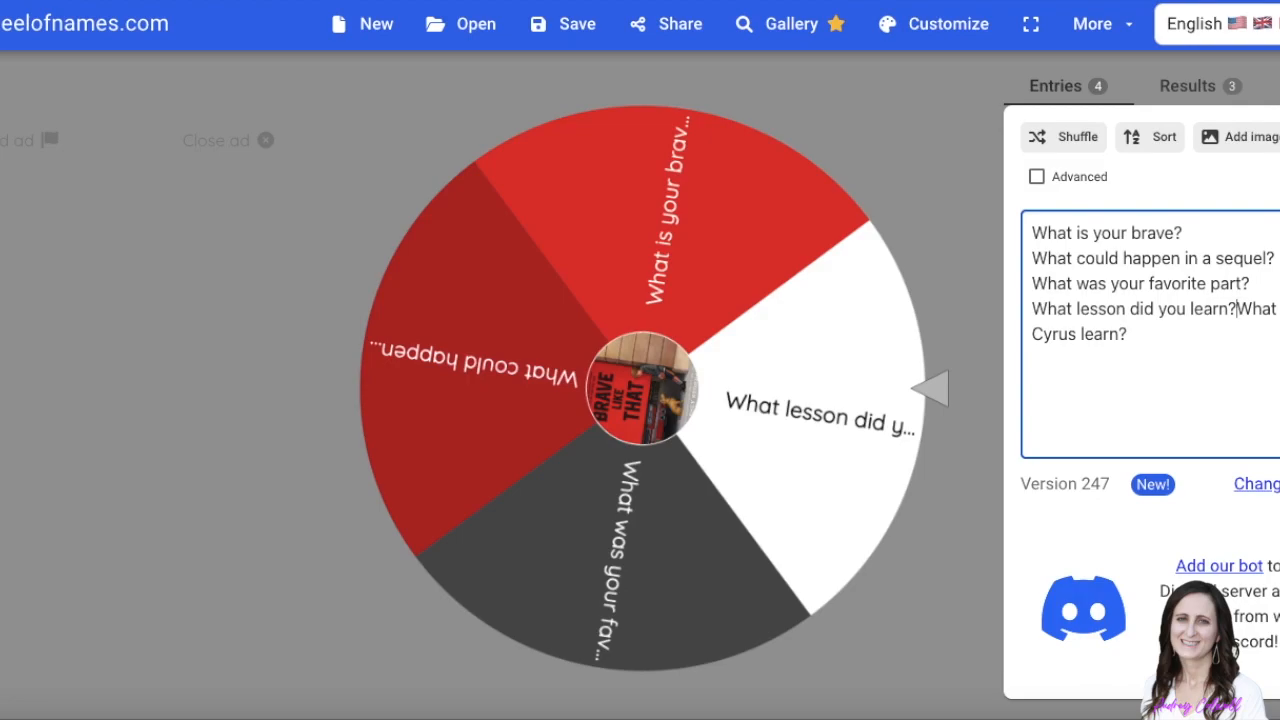
key(Return)
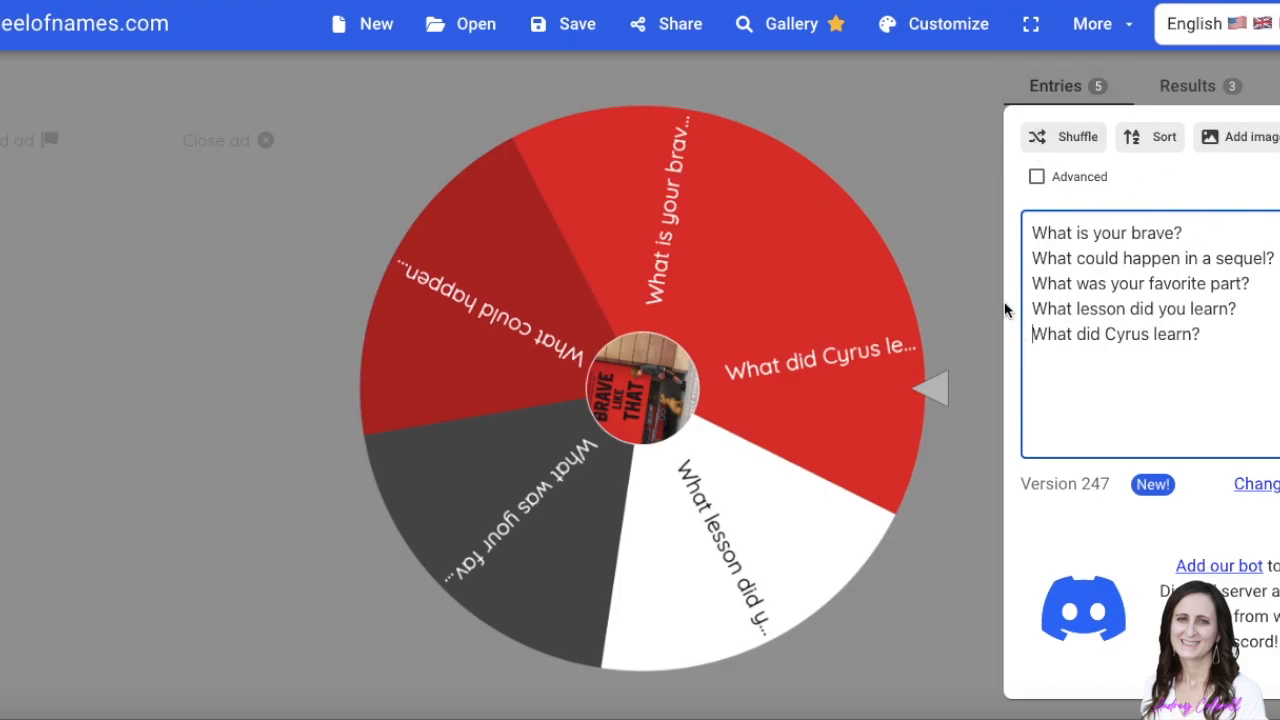
Step: Start a shareable link for the wheel and title it "Brave Like That Reflection Questions"
click(651, 31)
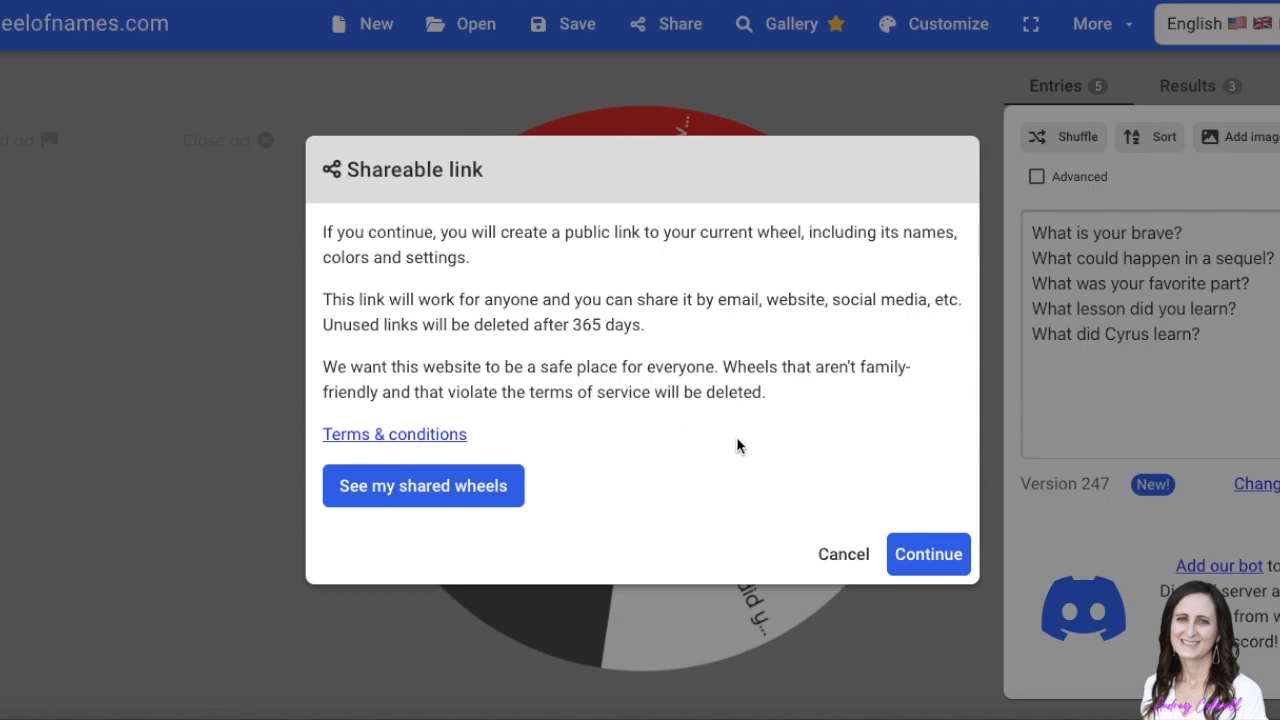
click(926, 553)
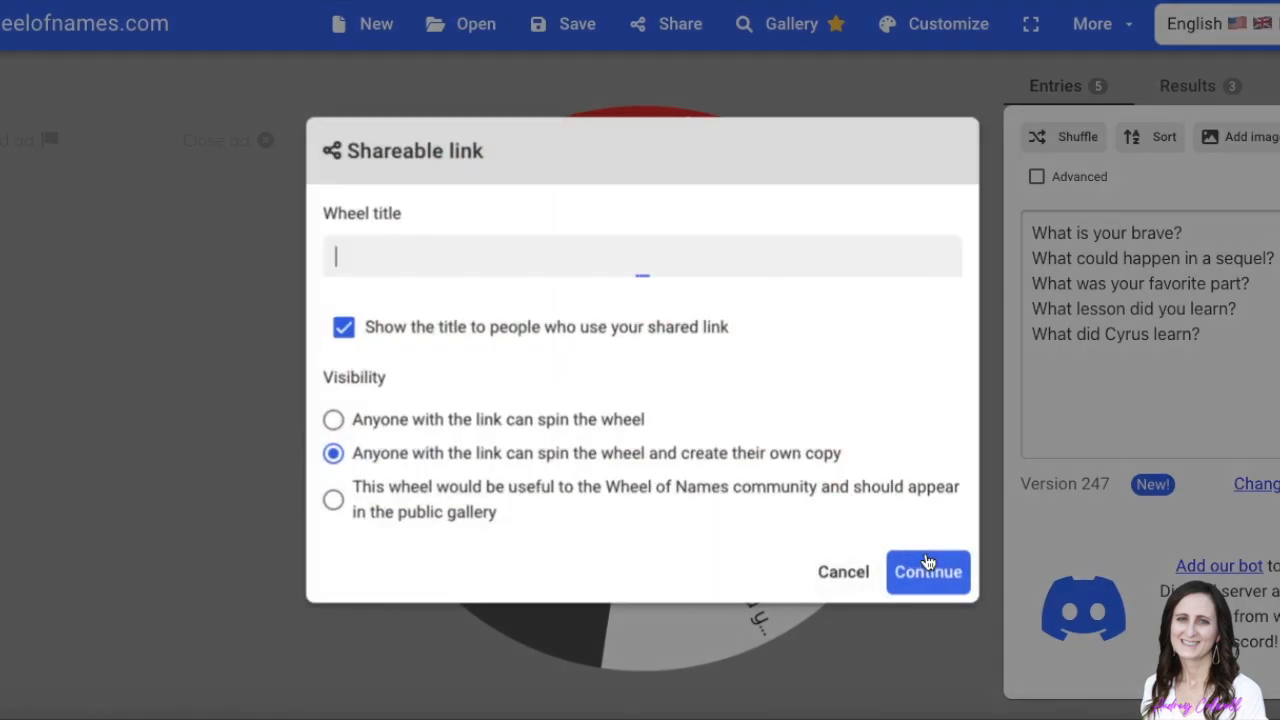
text(Brave Like That Reflection Questions)
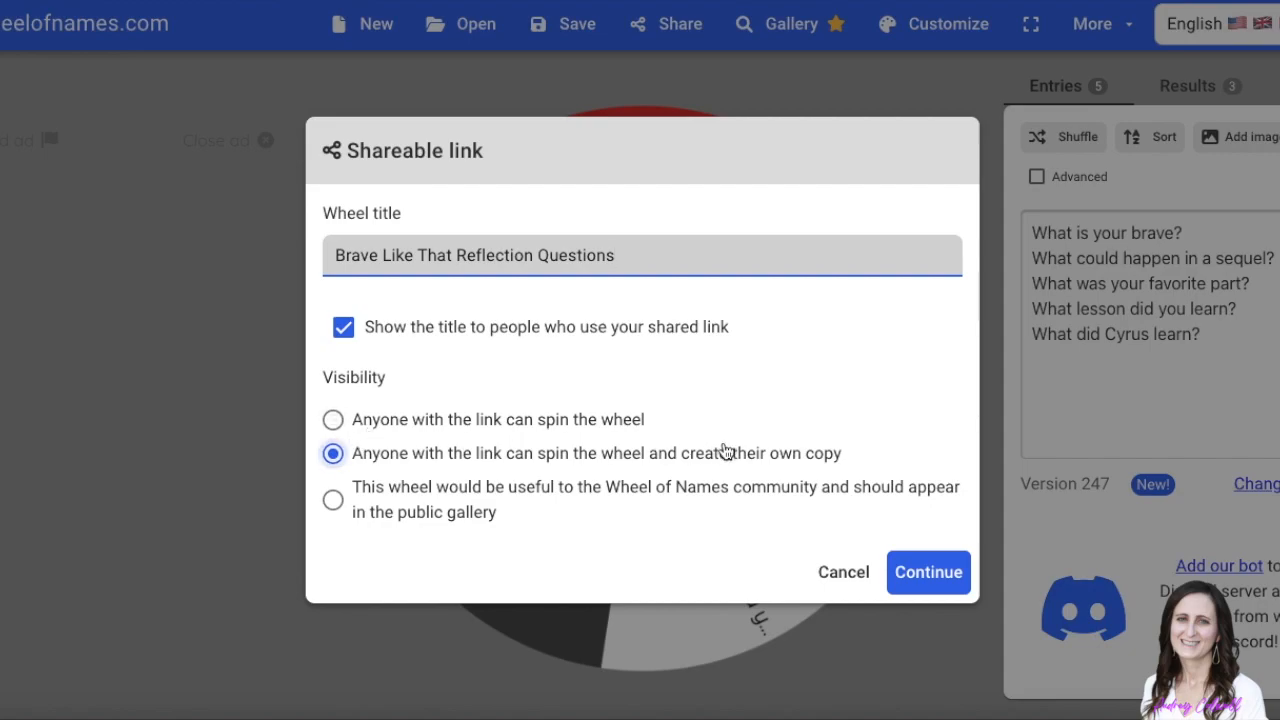
Step: Generate the link with visibility letting anyone spin the wheel and create their own copy, and copy the link
click(332, 420)
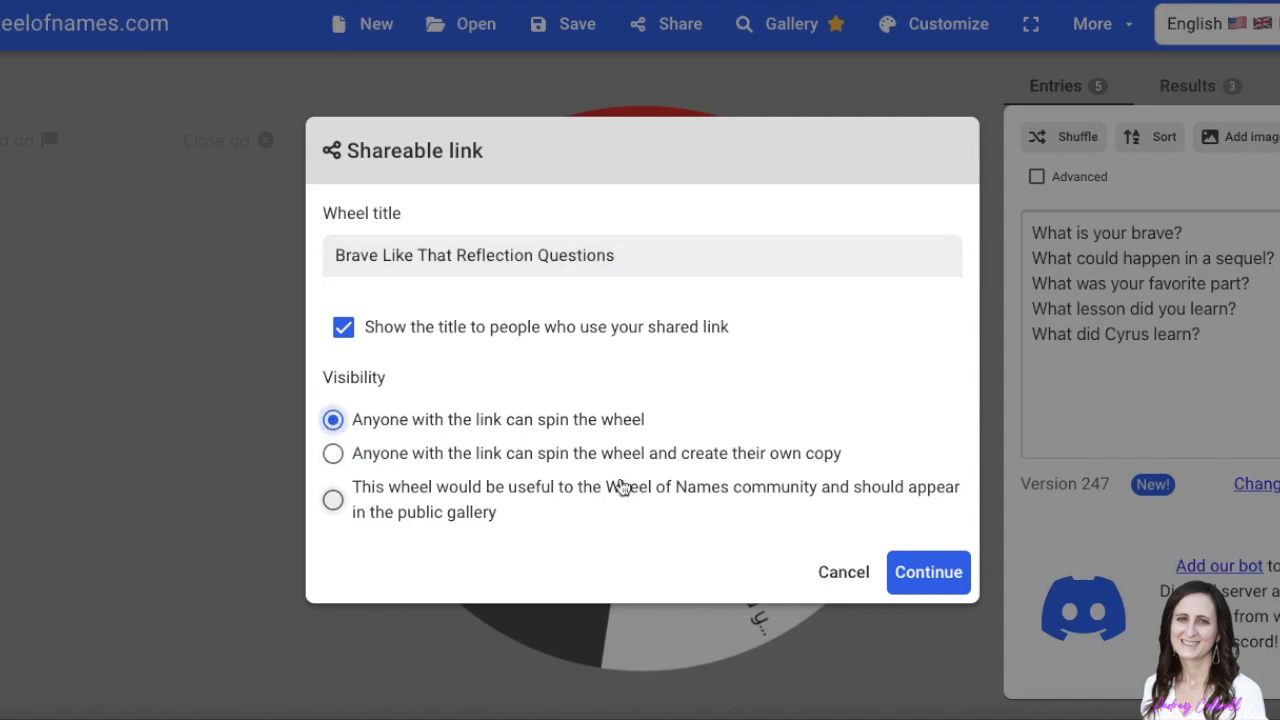
click(333, 453)
click(930, 565)
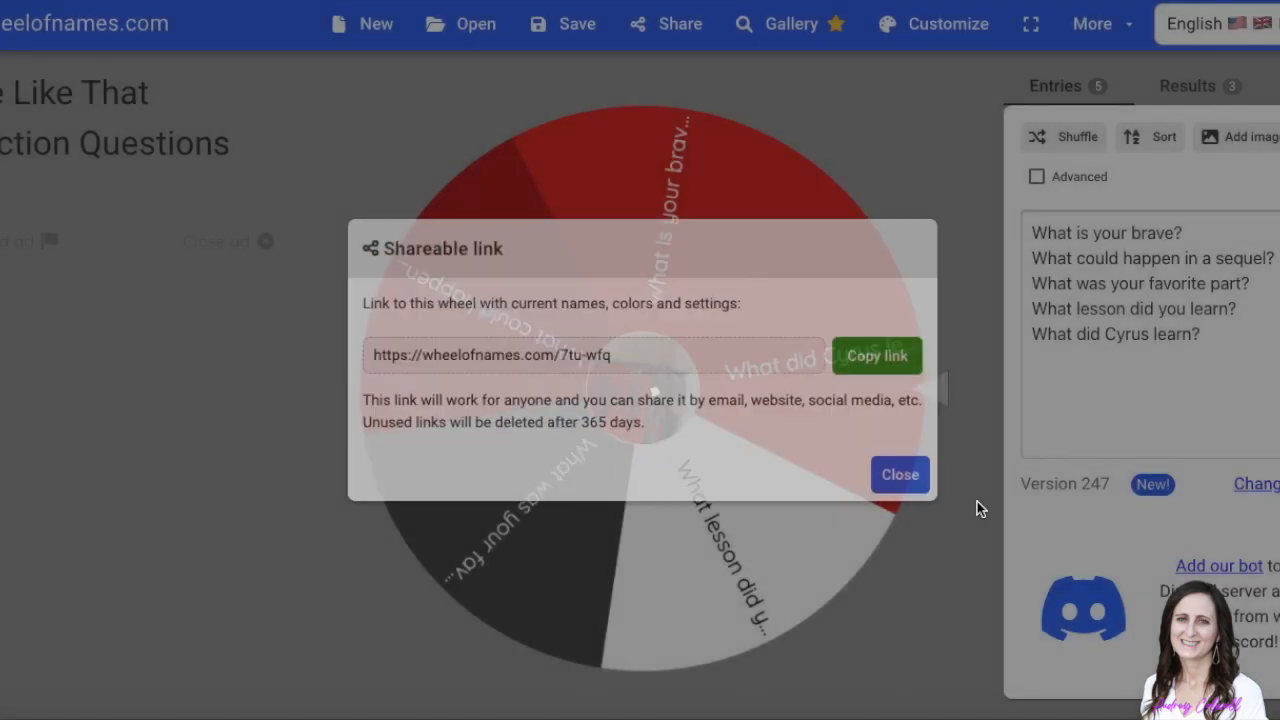
click(910, 356)
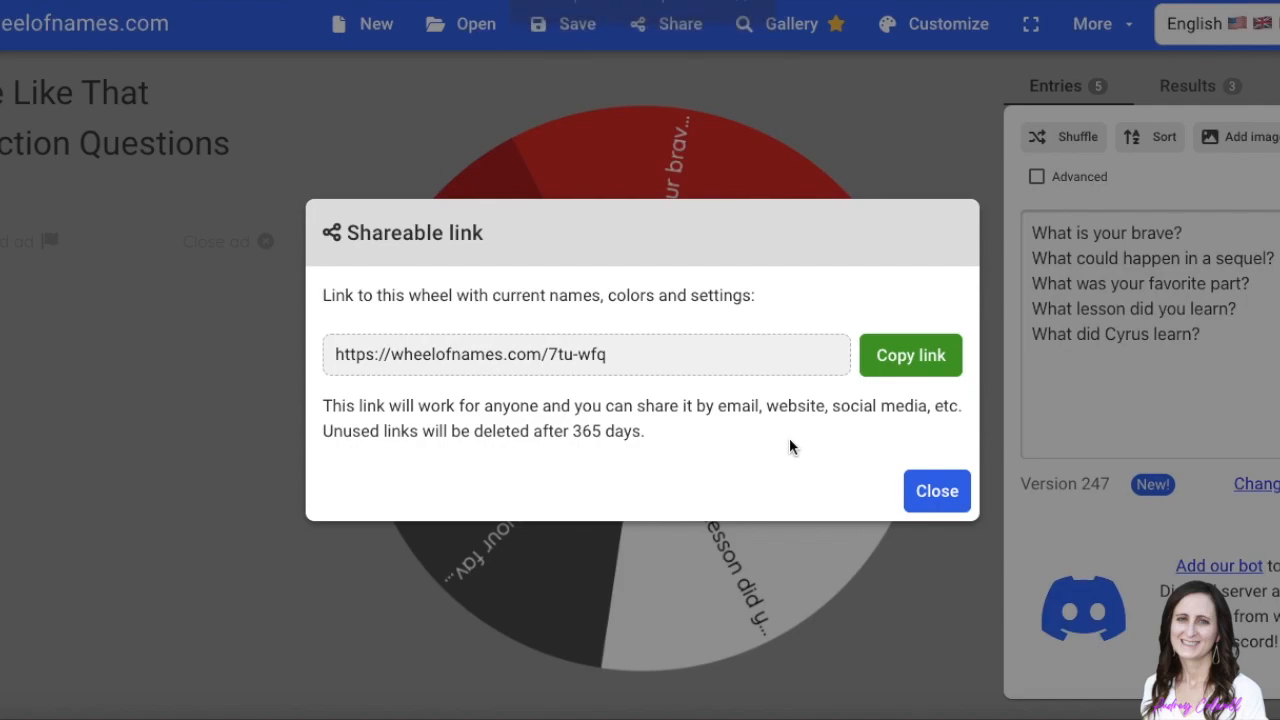
click(945, 491)
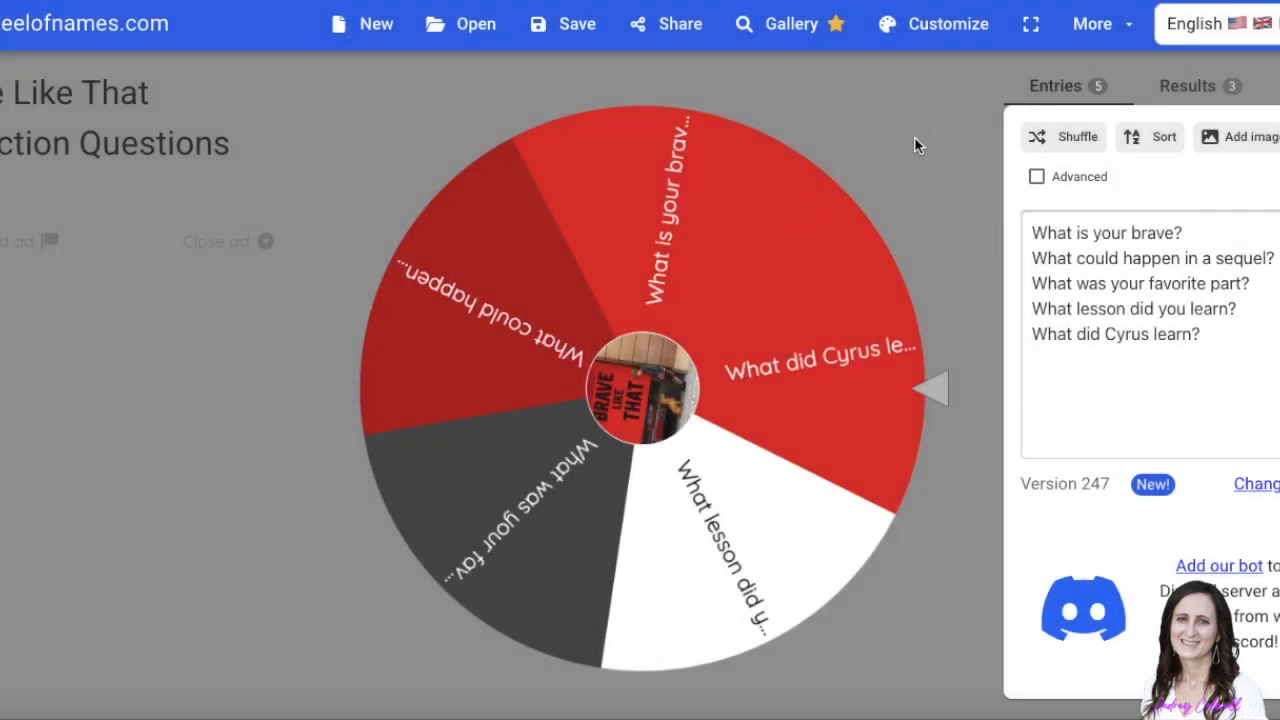